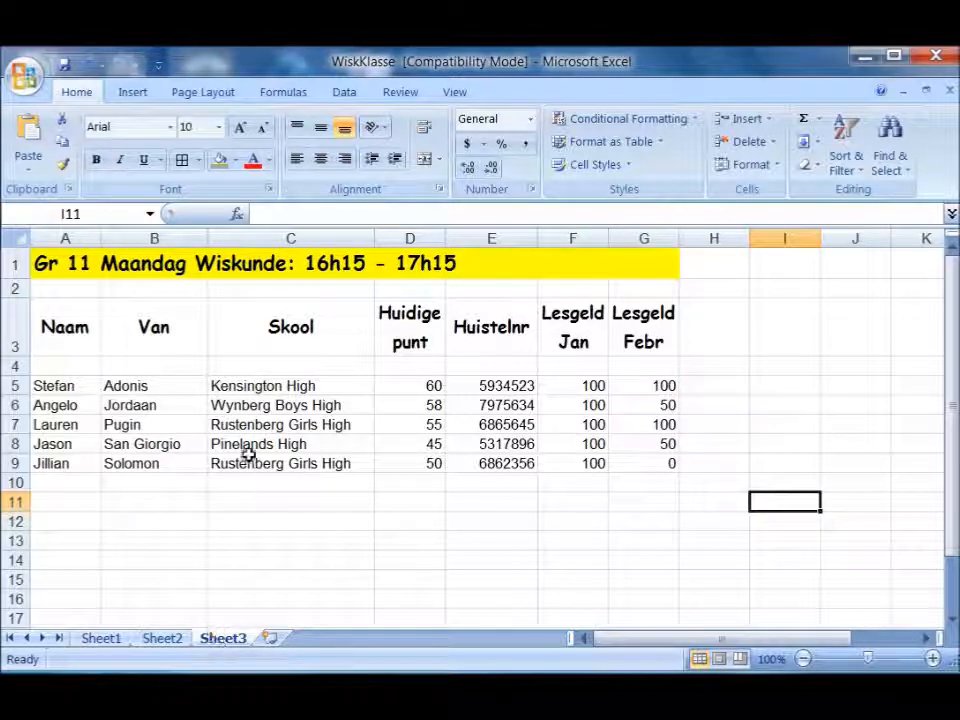
# Look through the class lists on Sheet1, Sheet2 and Sheet3
pyautogui.click(112, 640)
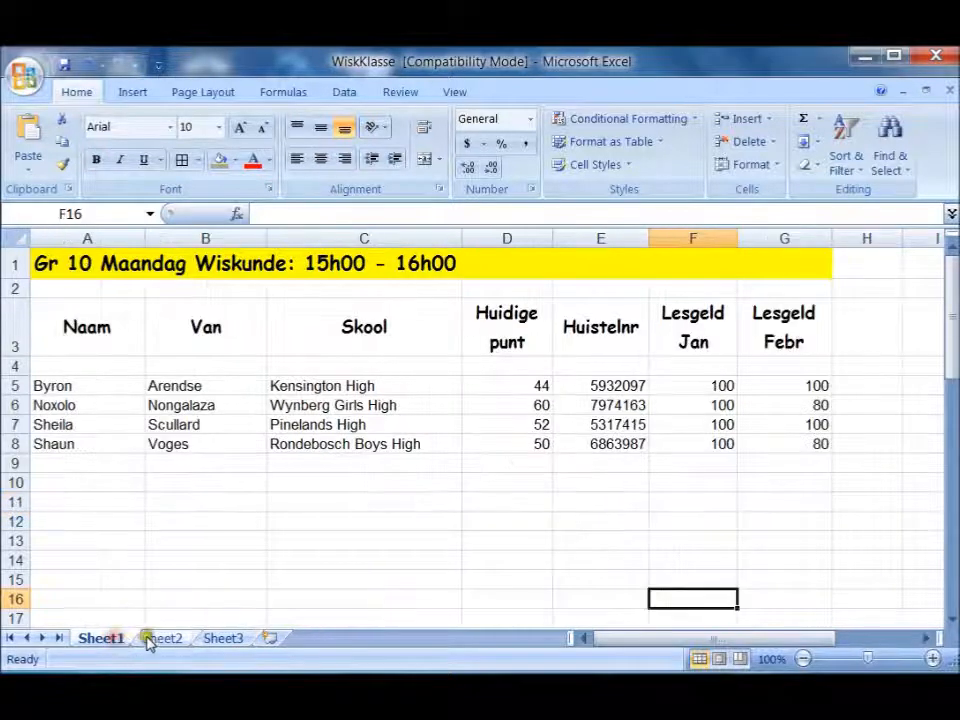
pyautogui.click(165, 640)
pyautogui.click(232, 640)
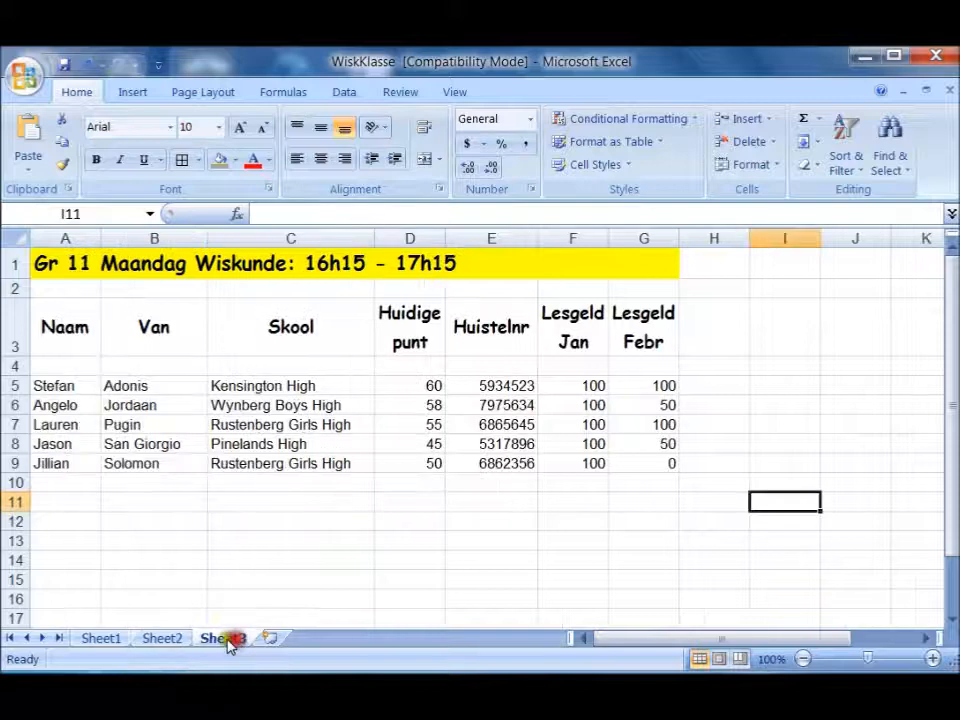
pyautogui.click(102, 639)
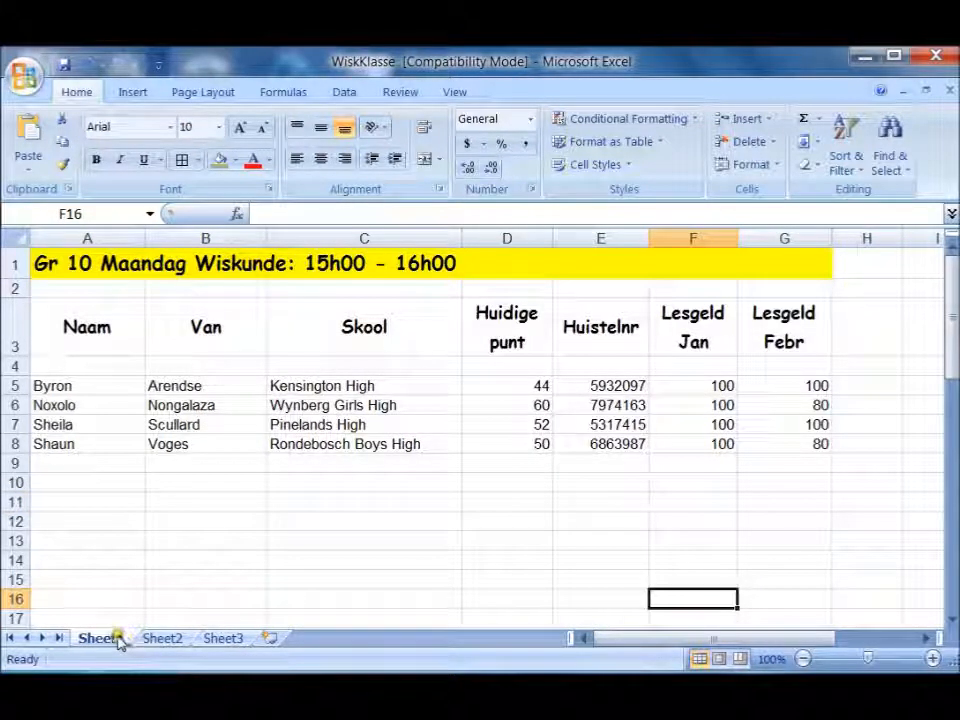
pyautogui.click(180, 640)
pyautogui.click(210, 639)
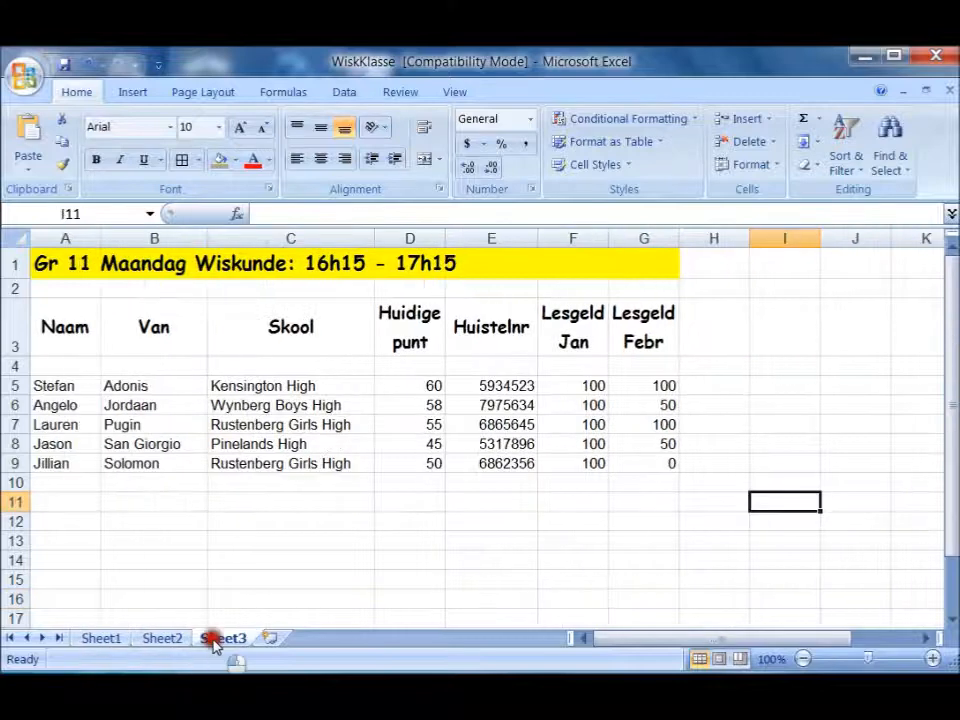
# Rename Sheet1, which holds the Gr 10 Monday class list, as "Gr10 Ma1"
pyautogui.click(105, 641)
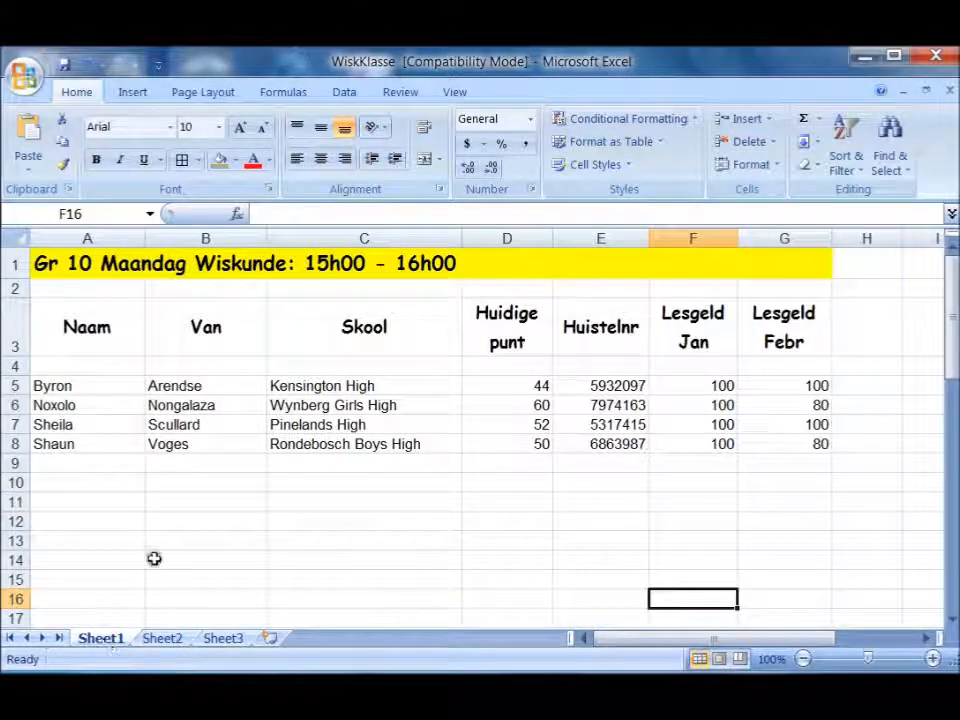
pyautogui.rightClick(100, 640)
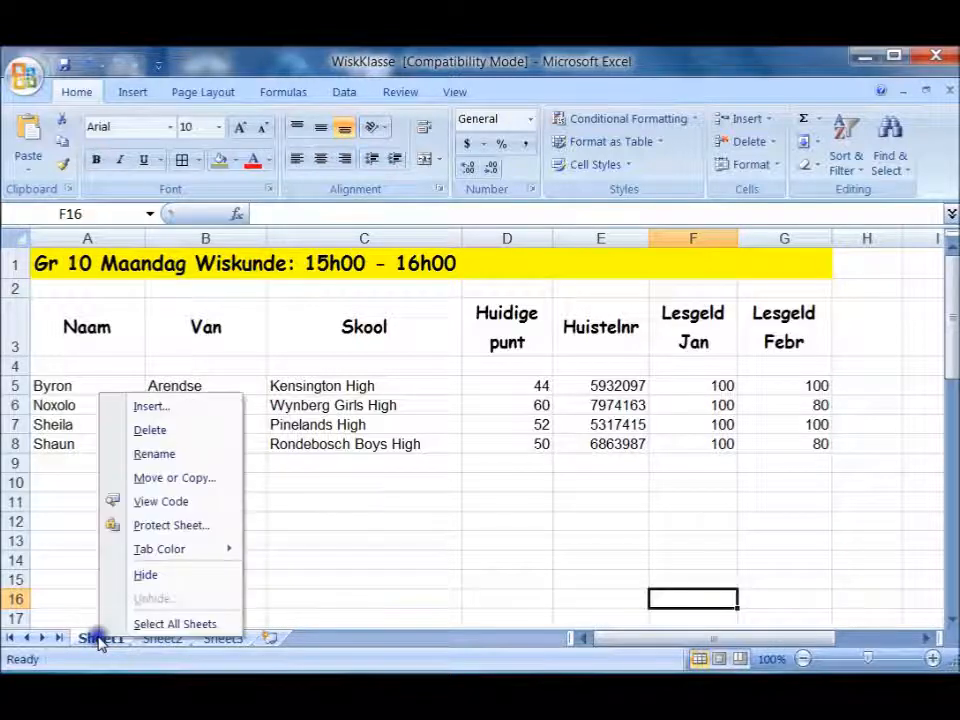
pyautogui.click(140, 455)
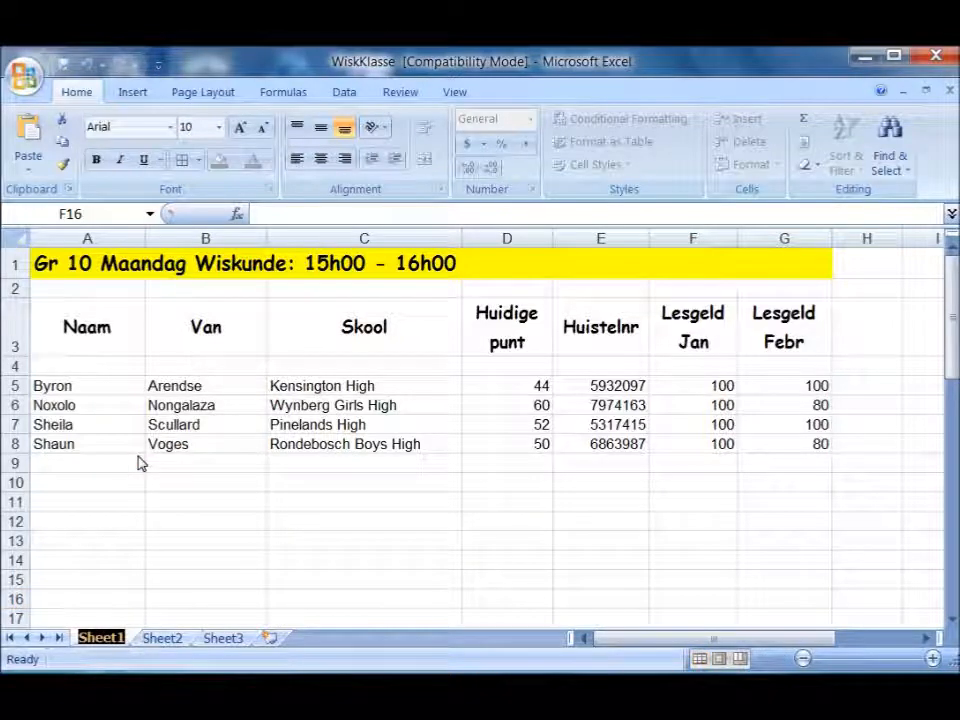
pyautogui.write('G')
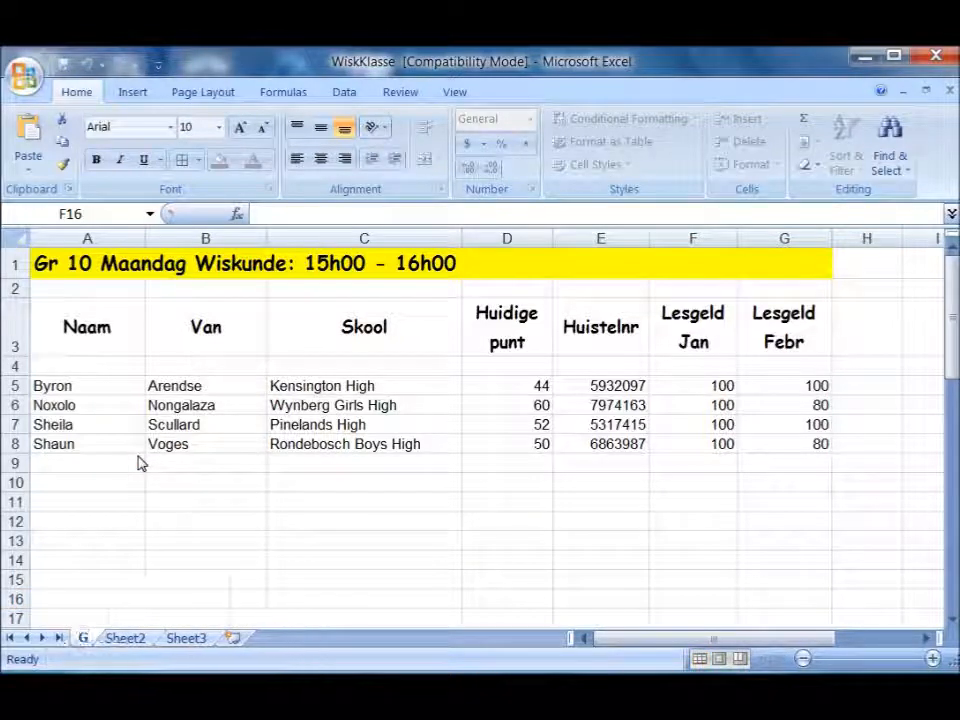
pyautogui.write('r10 Ma')
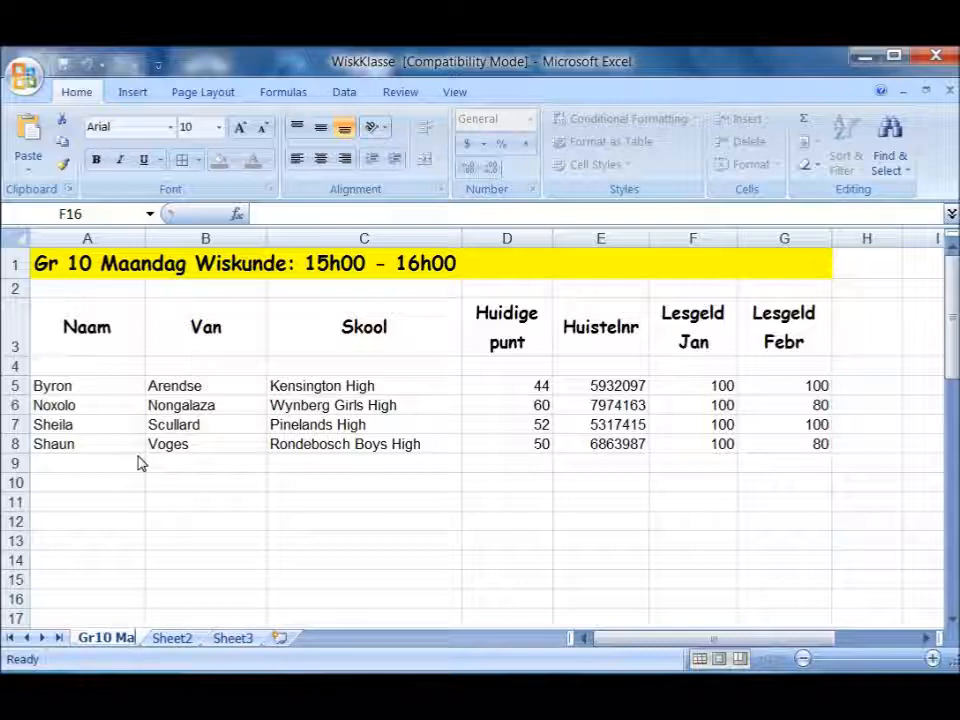
pyautogui.write('1')
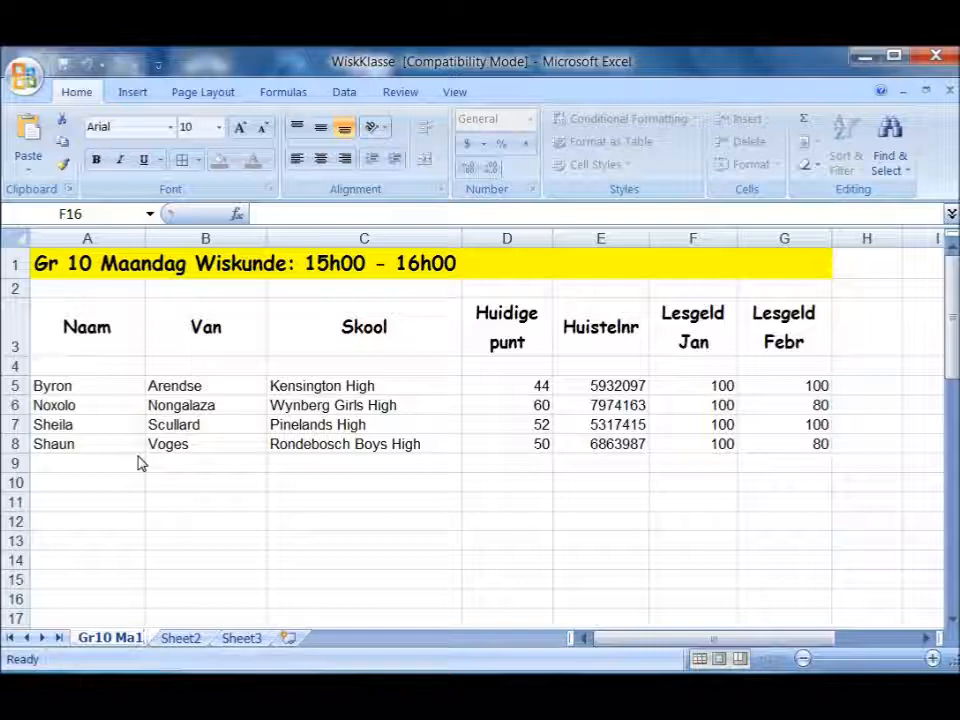
# Rename Sheet2, which holds the Gr 12 Wednesday class list, as "Gr12 Woe2"
pyautogui.click(193, 645)
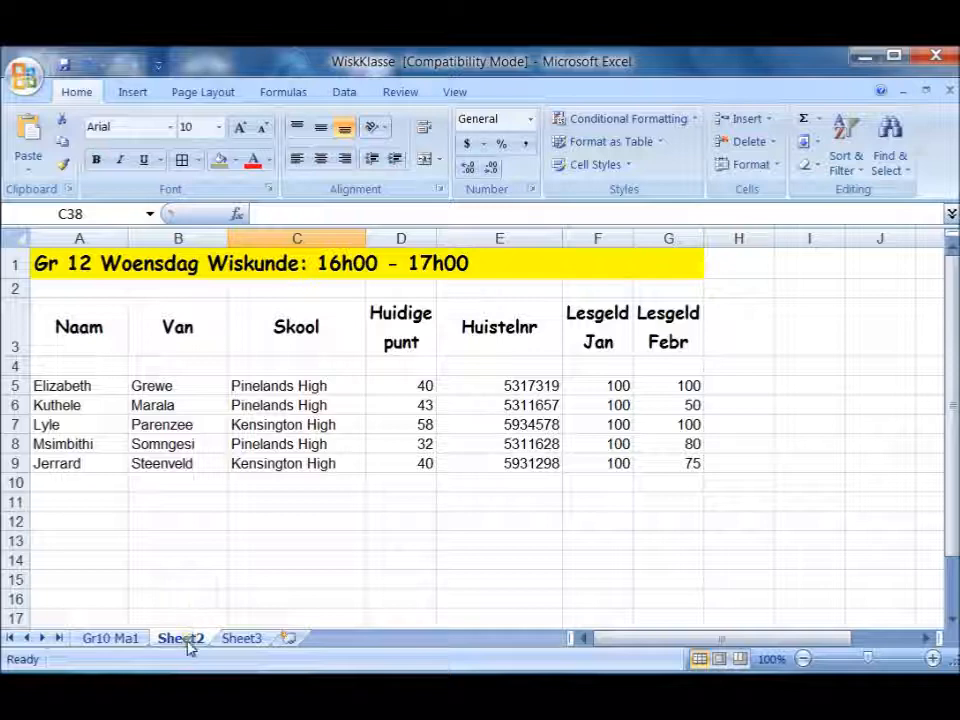
pyautogui.moveTo(183, 647); pyautogui.dragTo(461, 507)
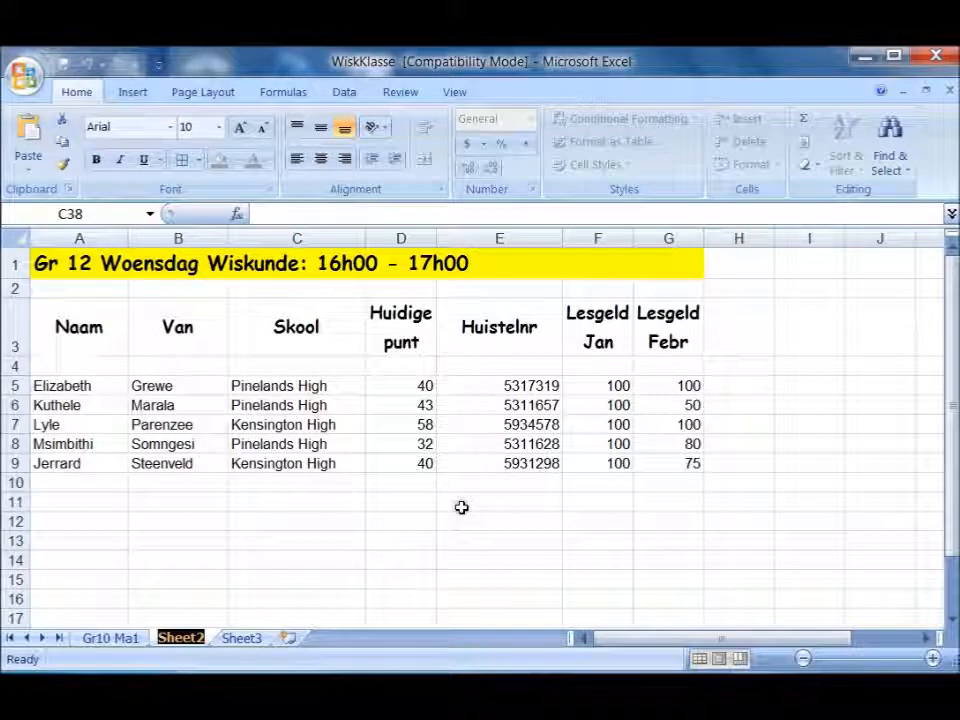
pyautogui.write('Gr')
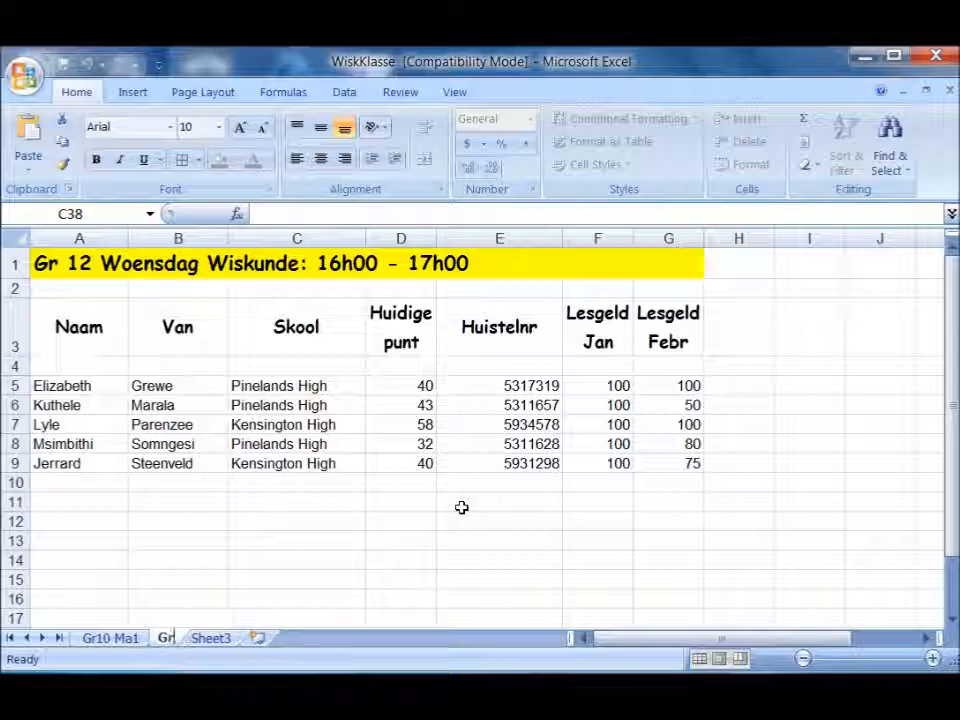
pyautogui.write('12 Woe')
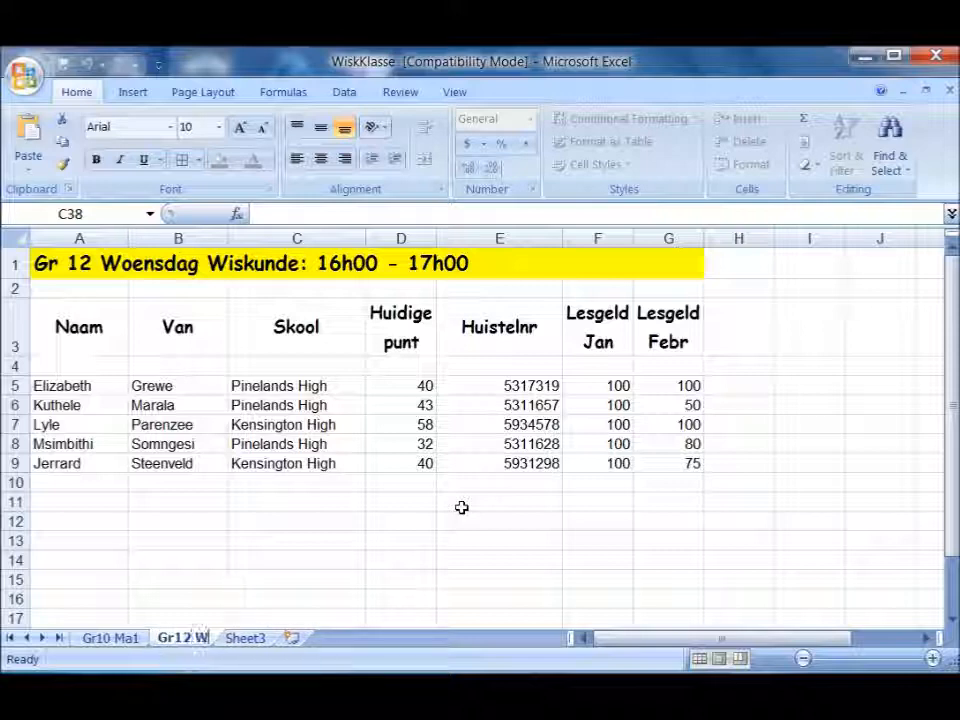
pyautogui.write('n')
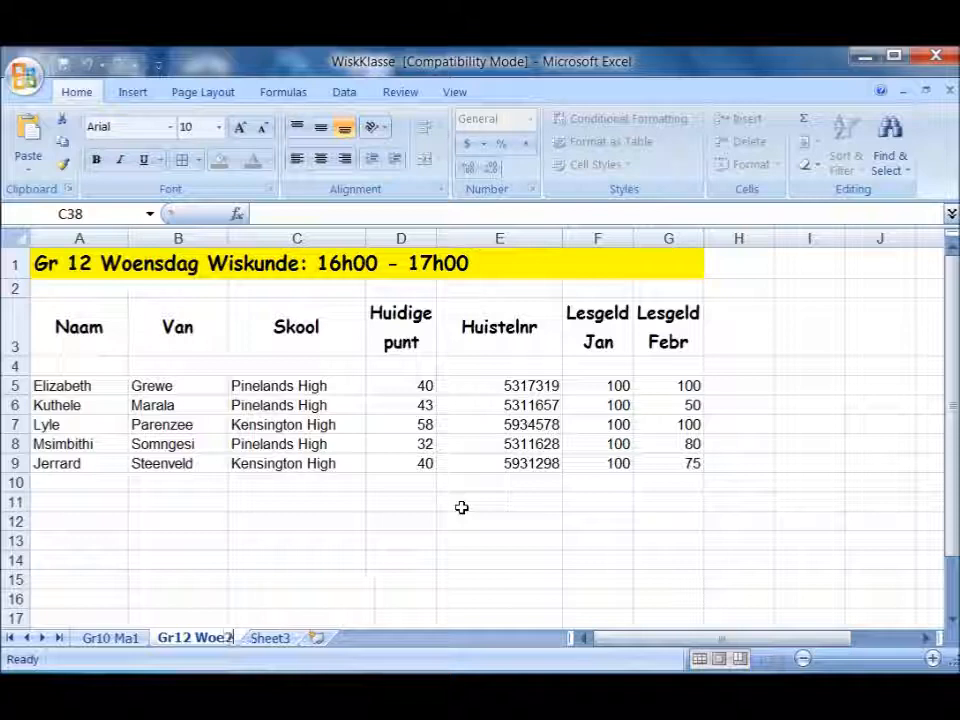
# Rename Sheet3, which holds the Gr 11 Monday class list, as "Gr11 Ma2"
pyautogui.click(274, 642)
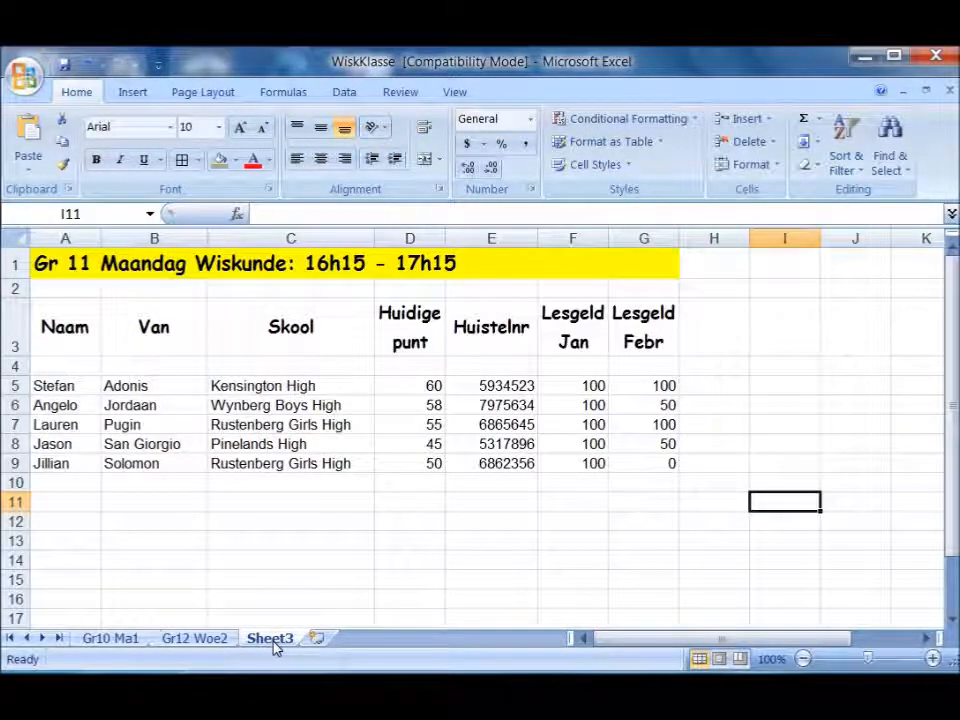
pyautogui.doubleClick(273, 640)
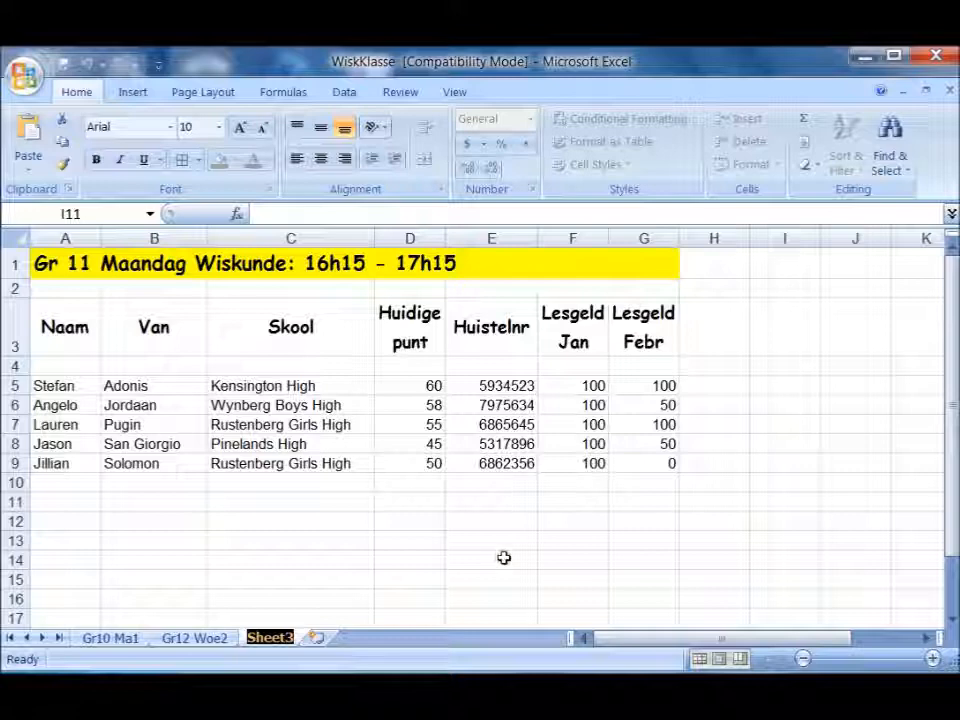
pyautogui.write('Gr11')
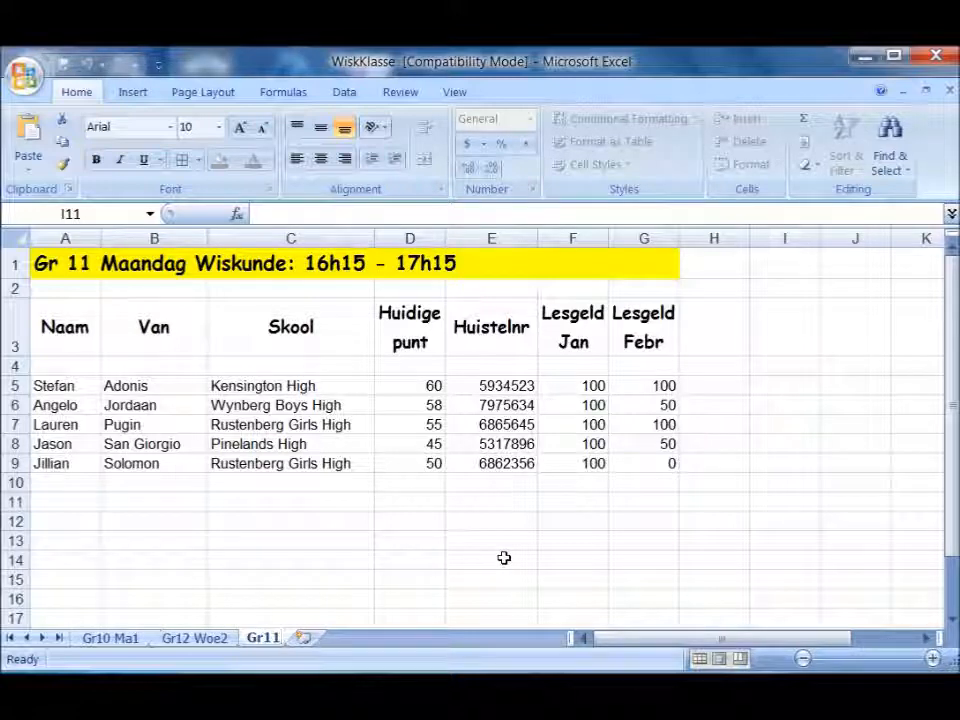
pyautogui.write(' M')
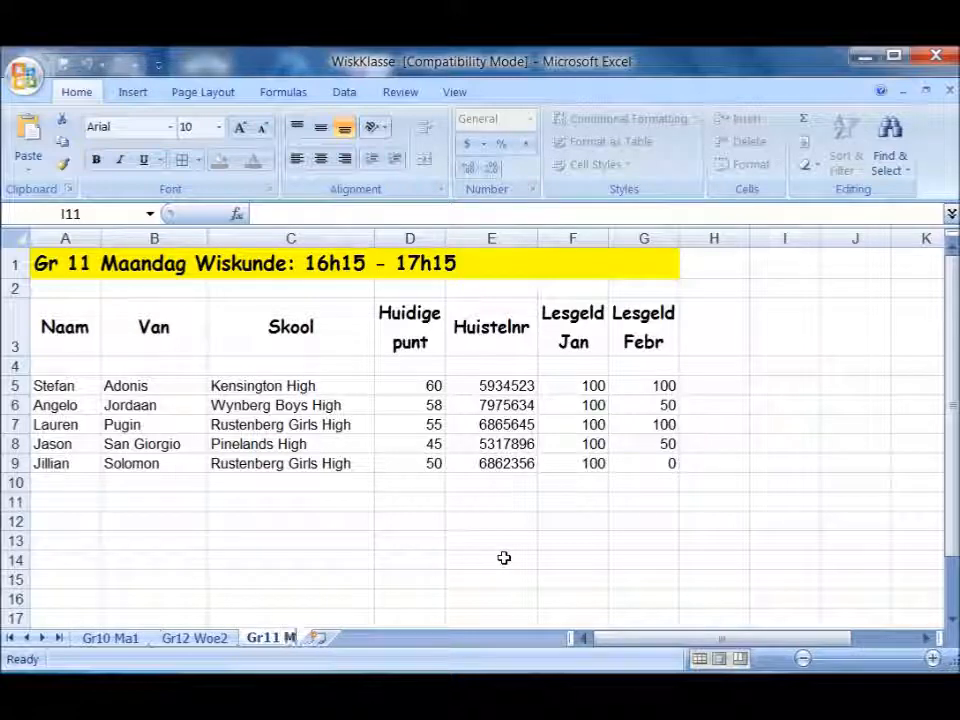
pyautogui.write('a')
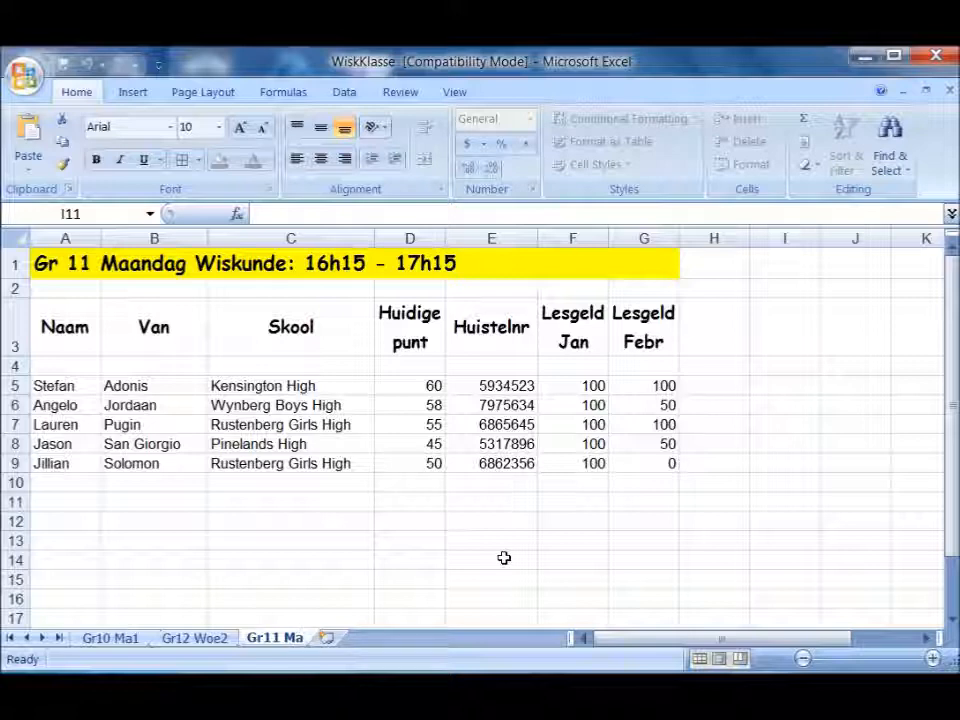
pyautogui.write('2')
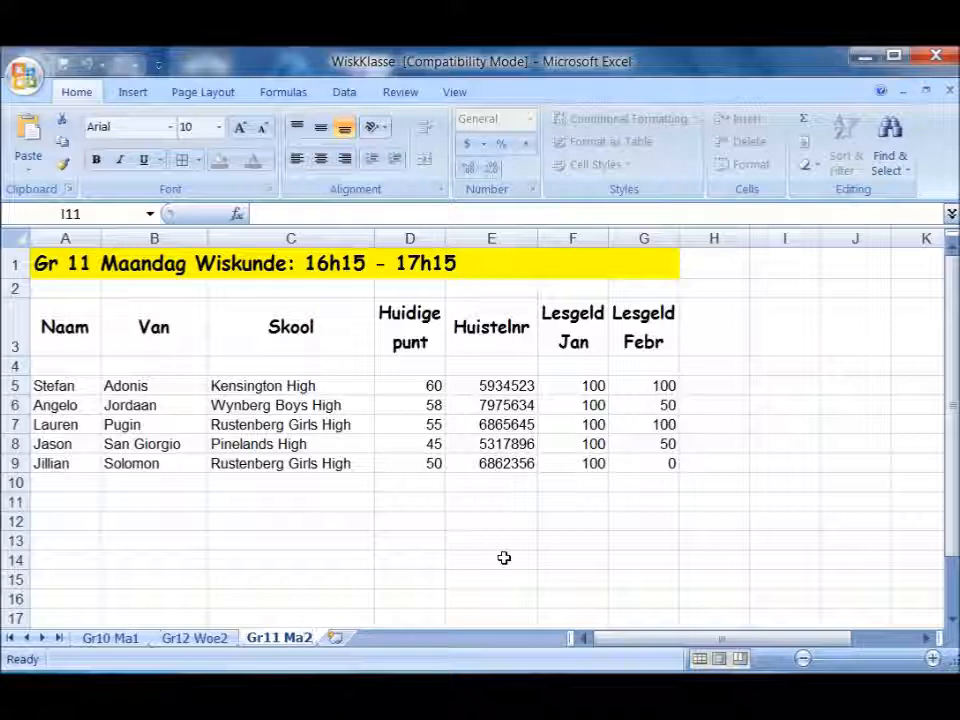
pyautogui.click(421, 542)
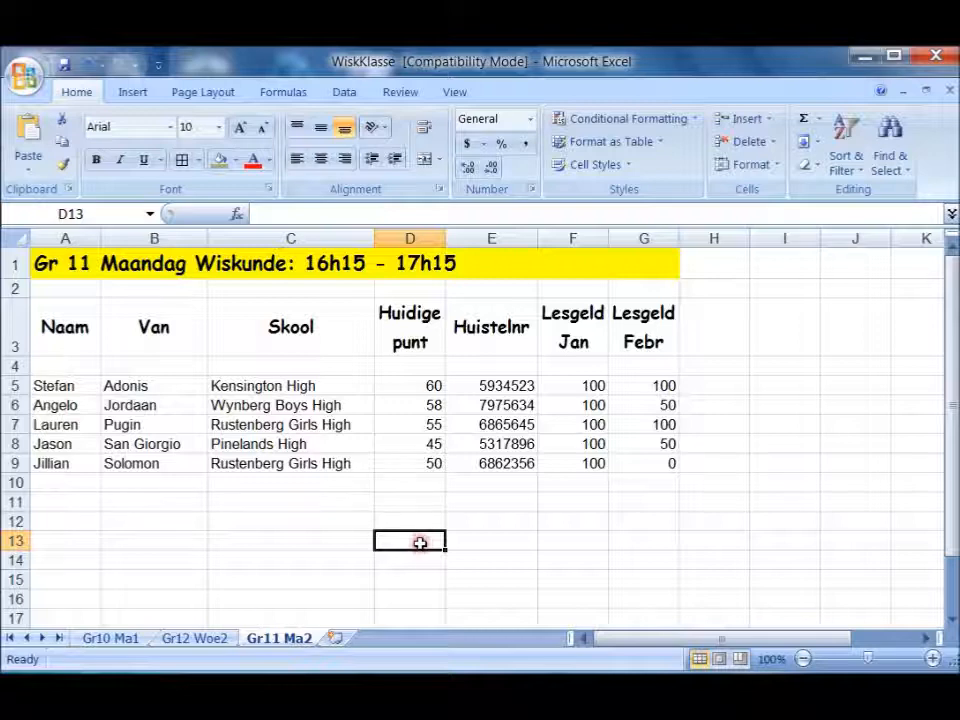
# Review the three renamed class sheets one after another
pyautogui.click(110, 640)
pyautogui.click(205, 640)
pyautogui.click(268, 640)
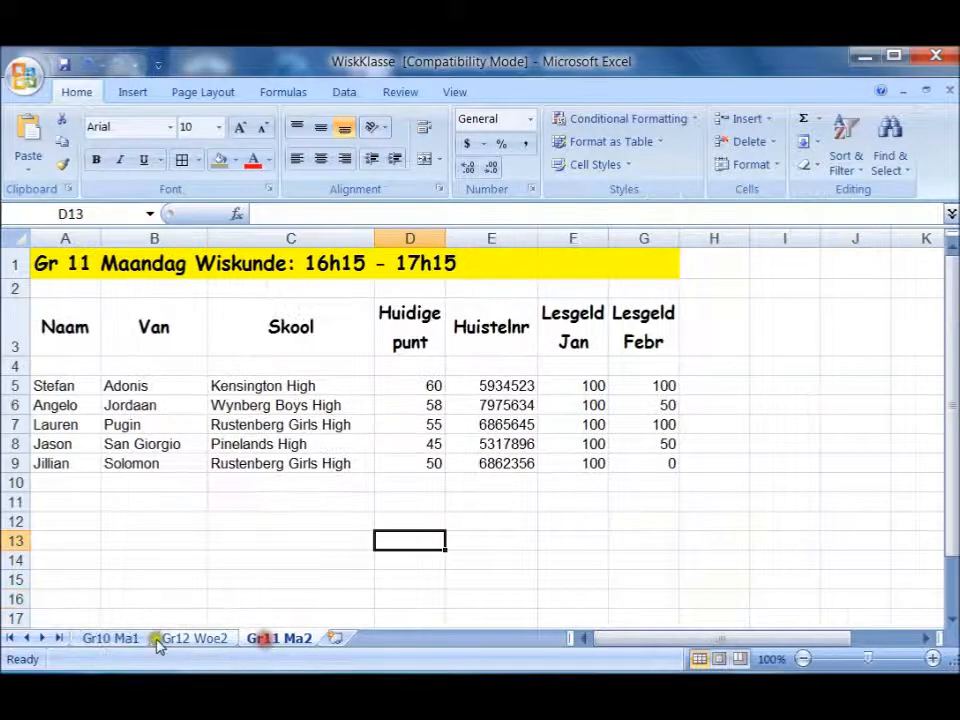
pyautogui.click(118, 640)
pyautogui.click(193, 640)
pyautogui.click(262, 640)
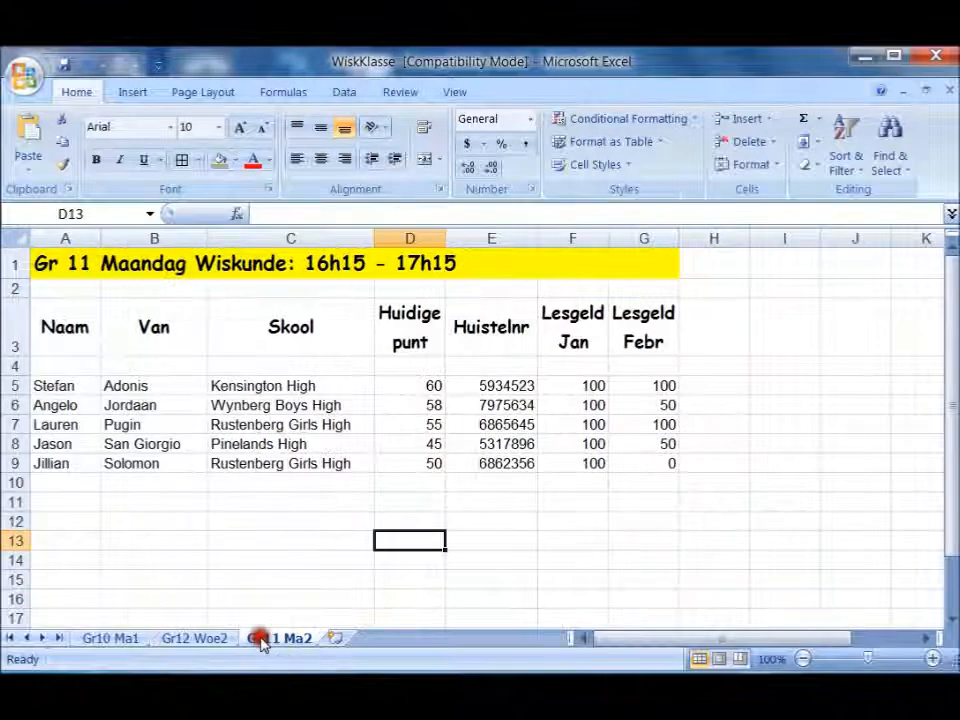
# Insert a new blank worksheet in front of the Gr10 Ma1 sheet
pyautogui.click(133, 640)
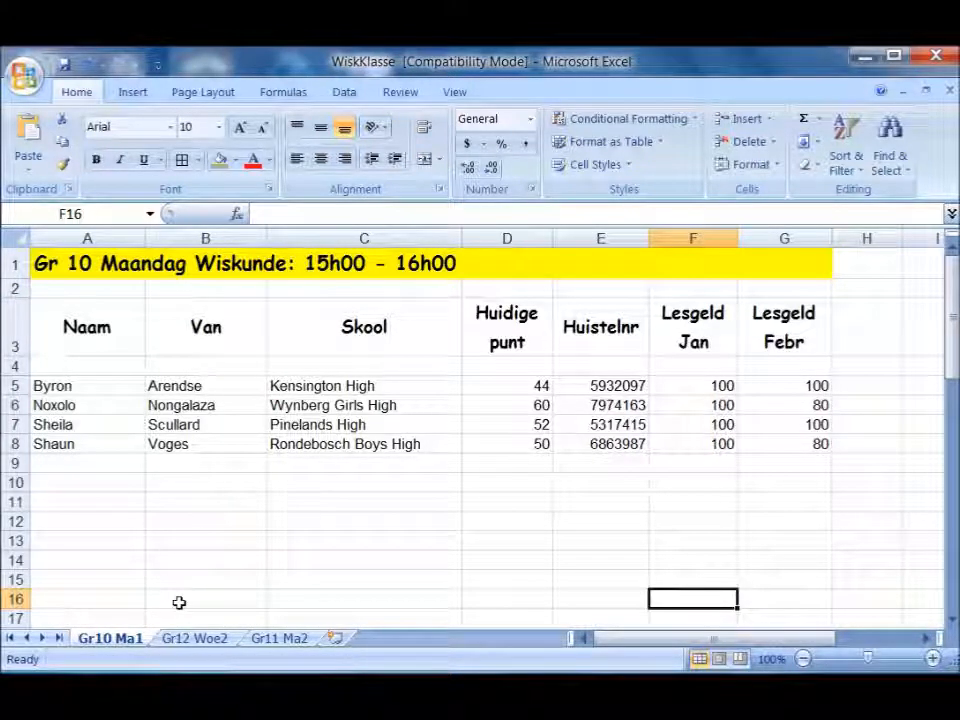
pyautogui.rightClick(133, 645)
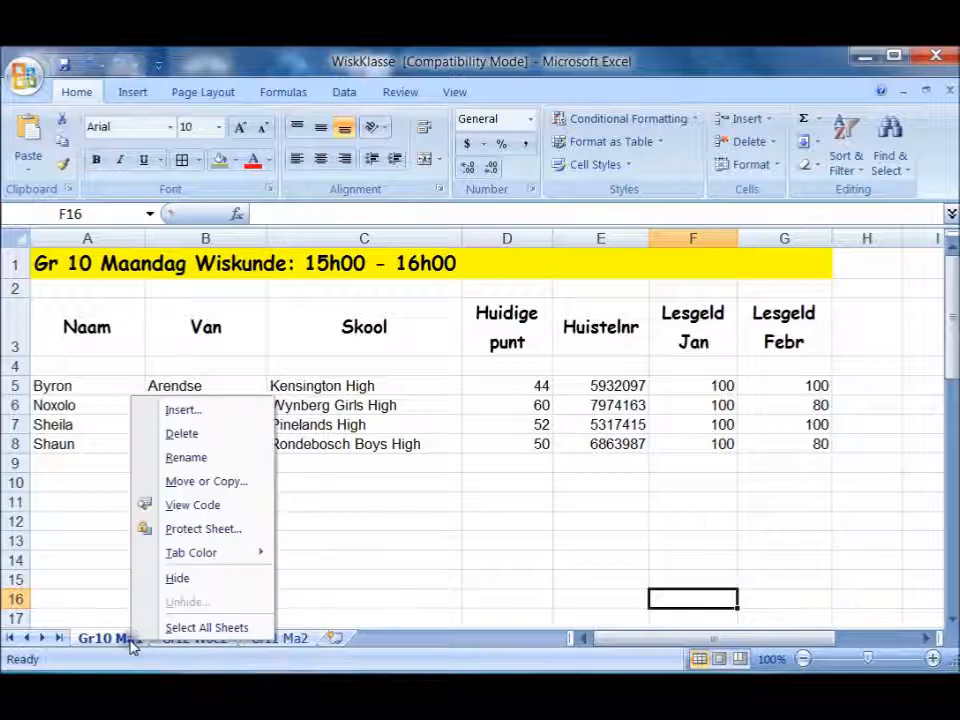
pyautogui.click(174, 415)
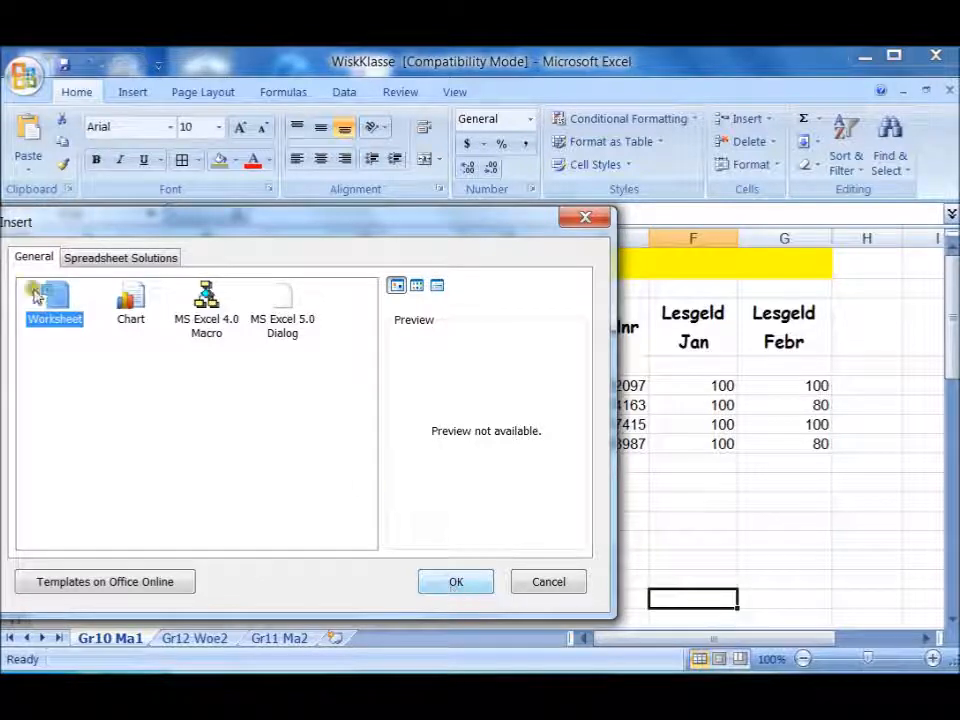
pyautogui.click(461, 585)
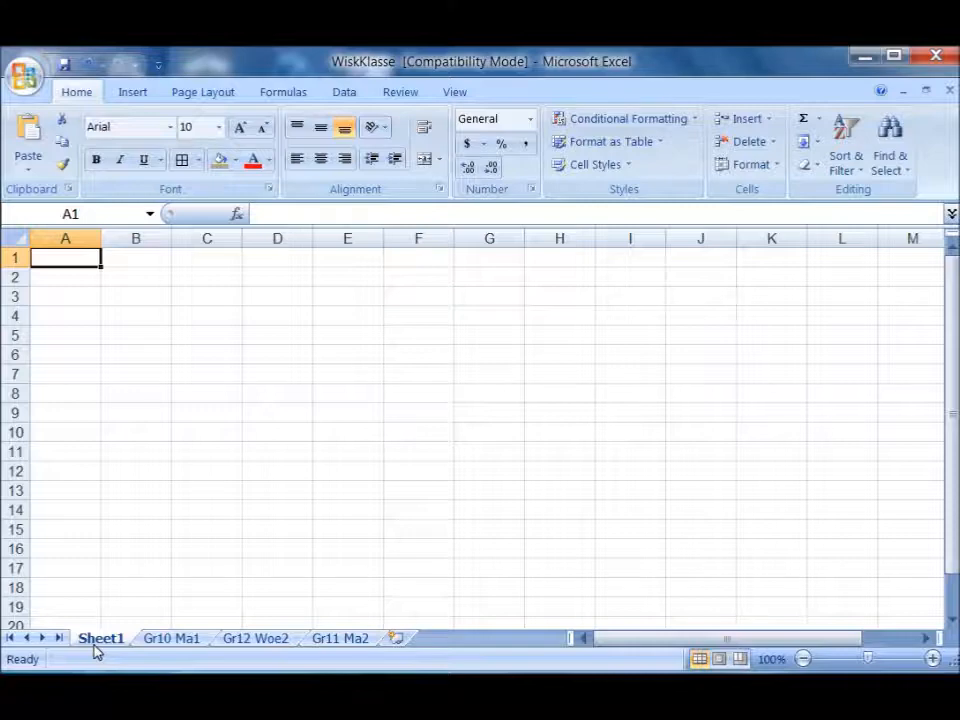
# Delete the blank Sheet1 worksheet in front of Gr10 Ma1
pyautogui.click(160, 646)
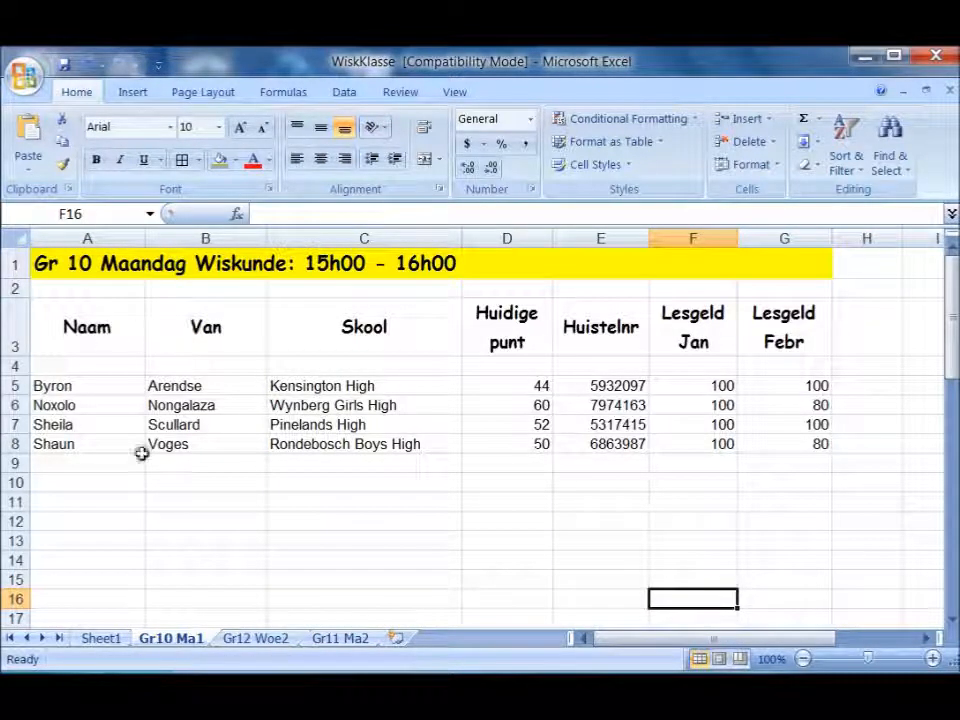
pyautogui.rightClick(112, 640)
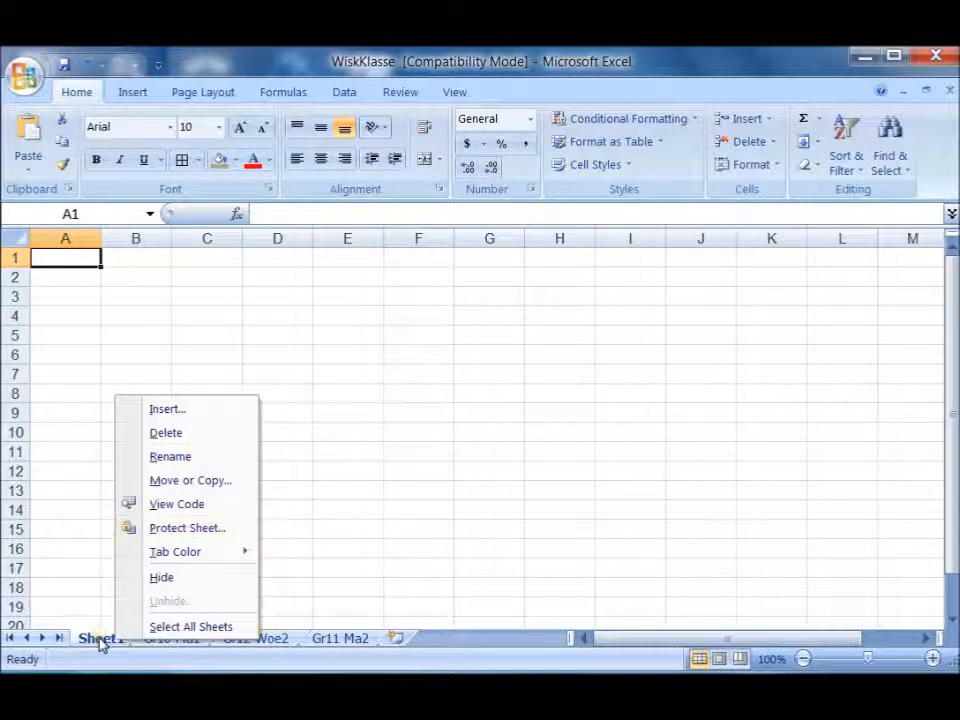
pyautogui.click(162, 433)
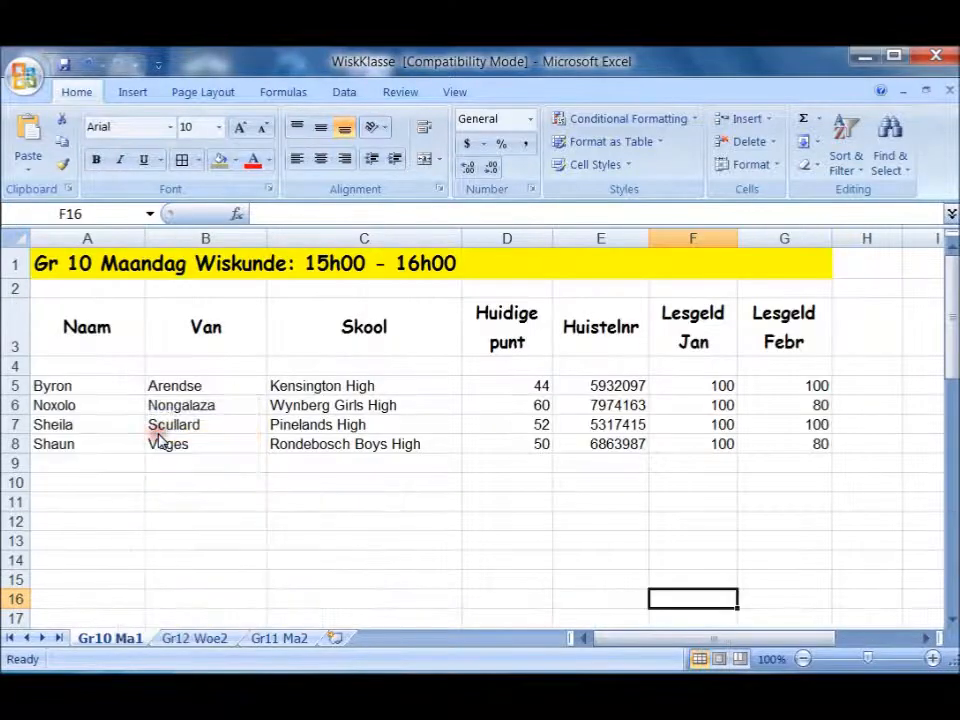
# Create a copy of the Gr10 Ma1 worksheet within WiskKlasse.xls, placed before Gr10 Ma1
pyautogui.click(111, 639)
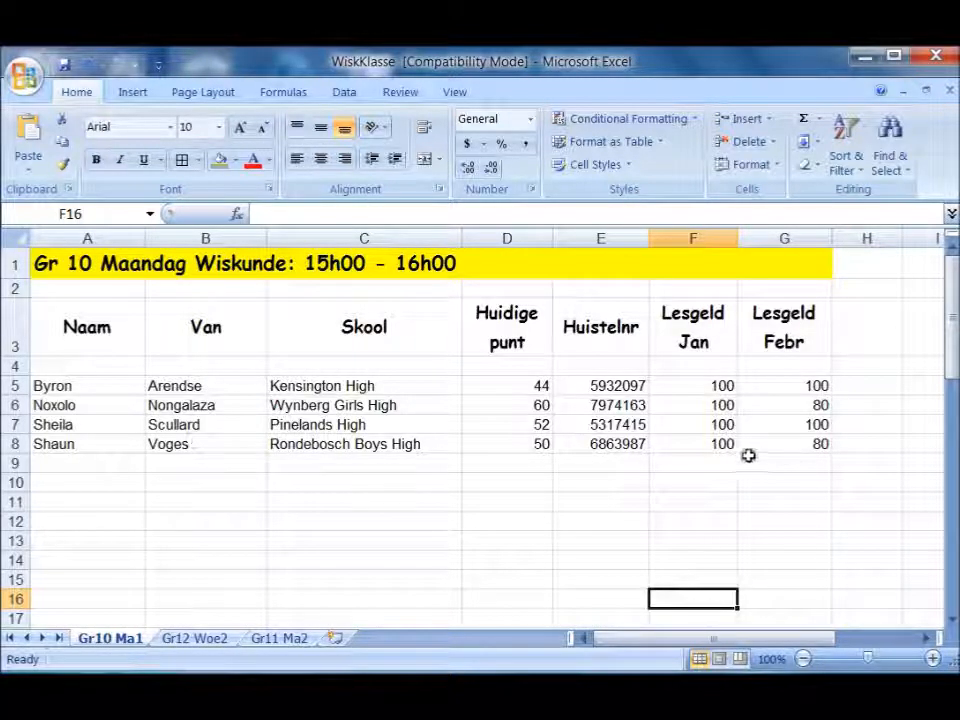
pyautogui.rightClick(105, 643)
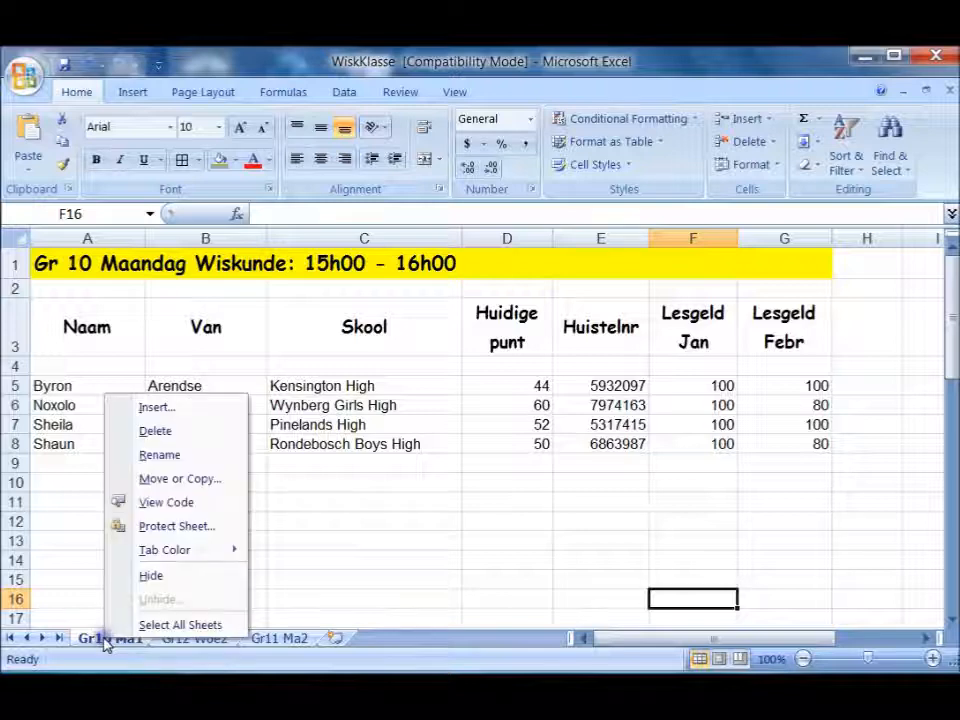
pyautogui.click(171, 486)
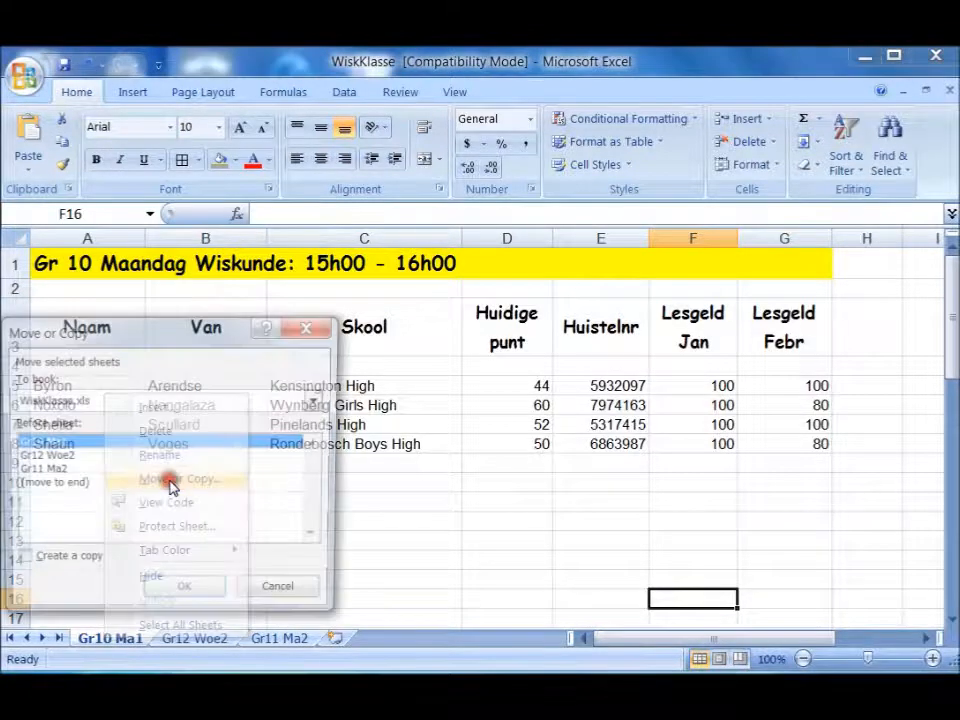
pyautogui.click(18, 564)
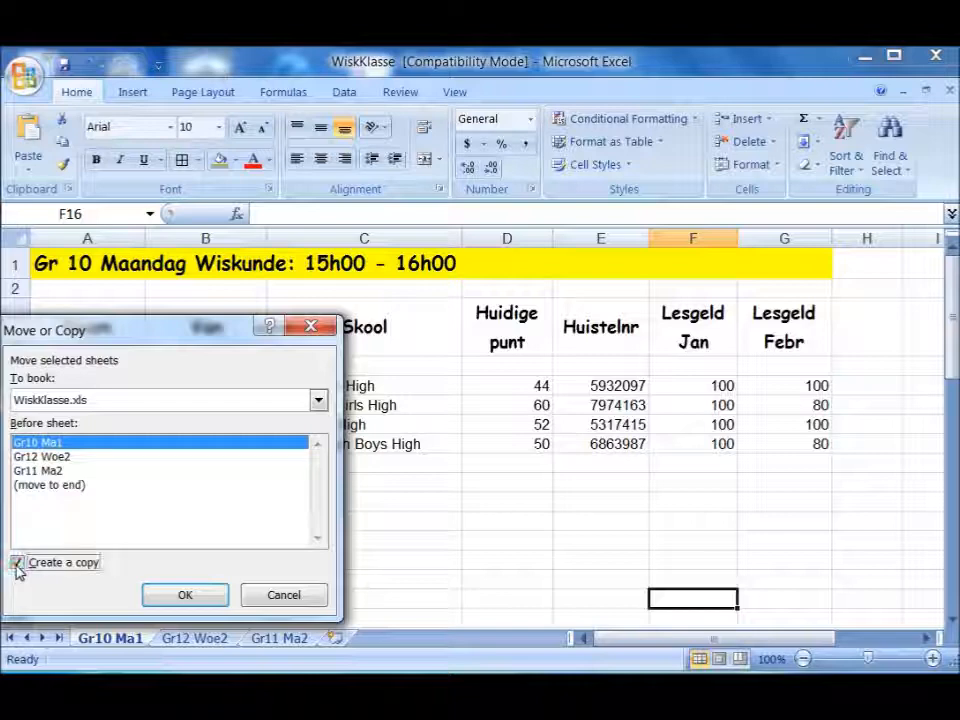
pyautogui.click(189, 592)
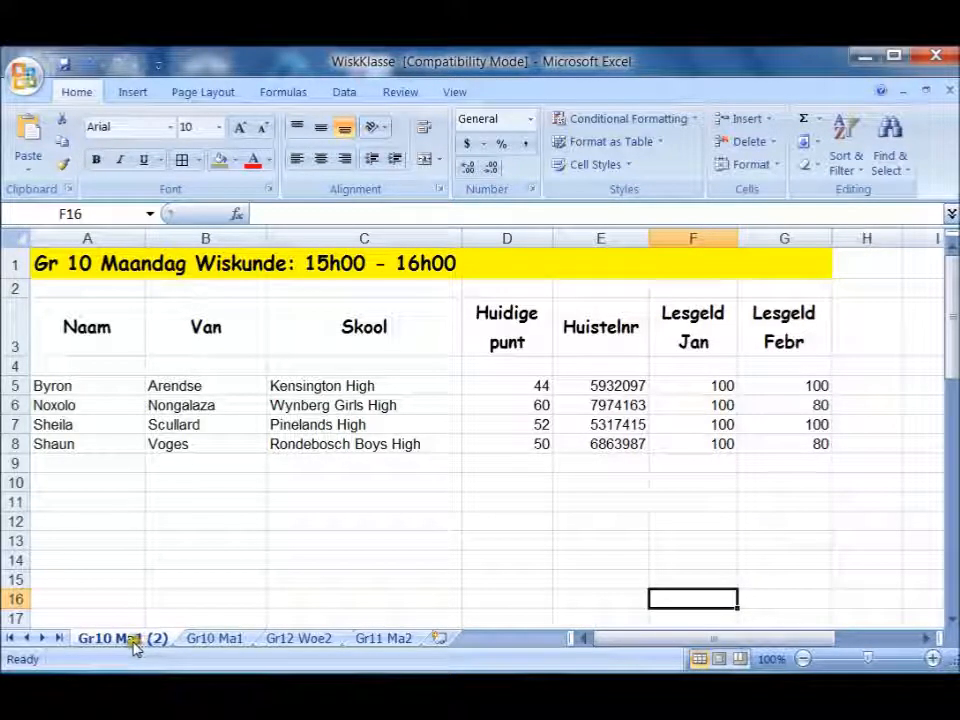
# Rename the copied worksheet in front of Gr10 Ma1 as "Gr10 Woe1"
pyautogui.rightClick(125, 640)
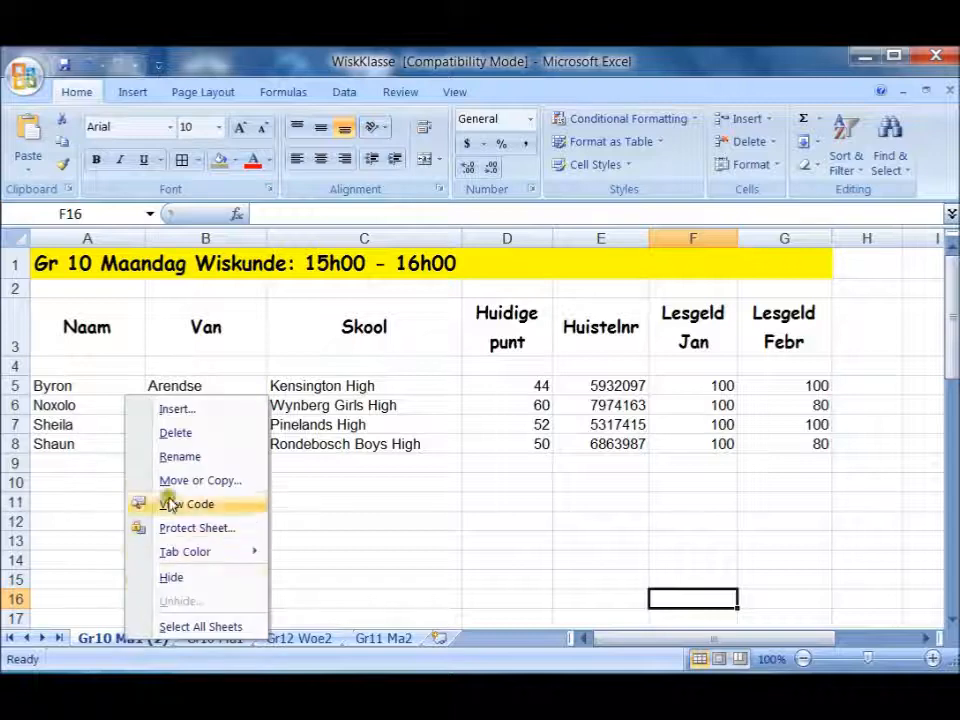
pyautogui.click(180, 456)
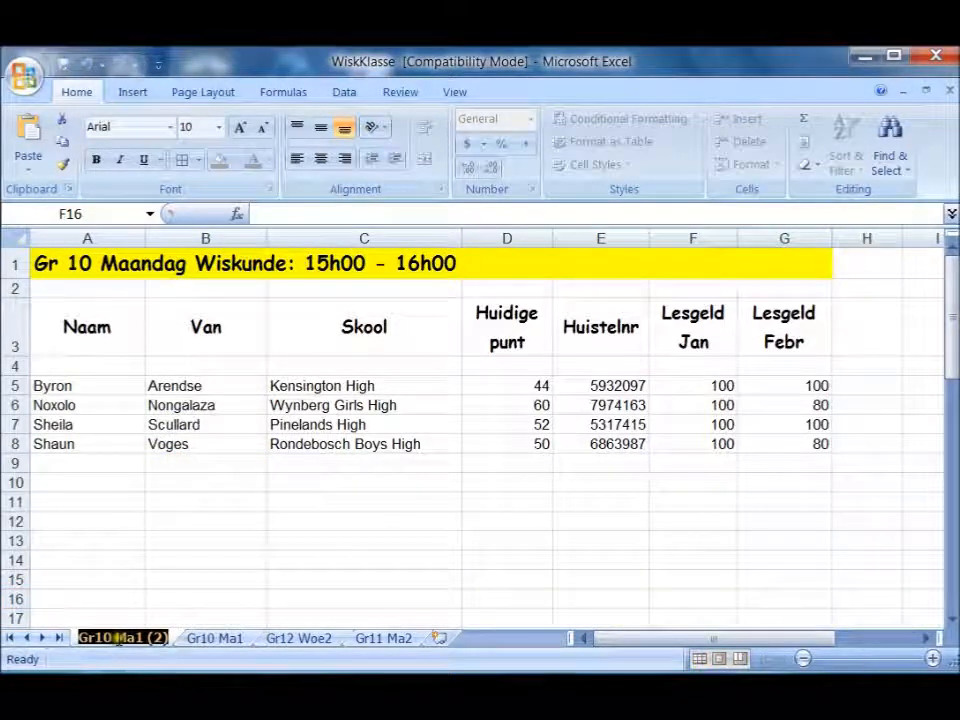
pyautogui.moveTo(115, 638); pyautogui.dragTo(193, 638)
pyautogui.write('Woe')
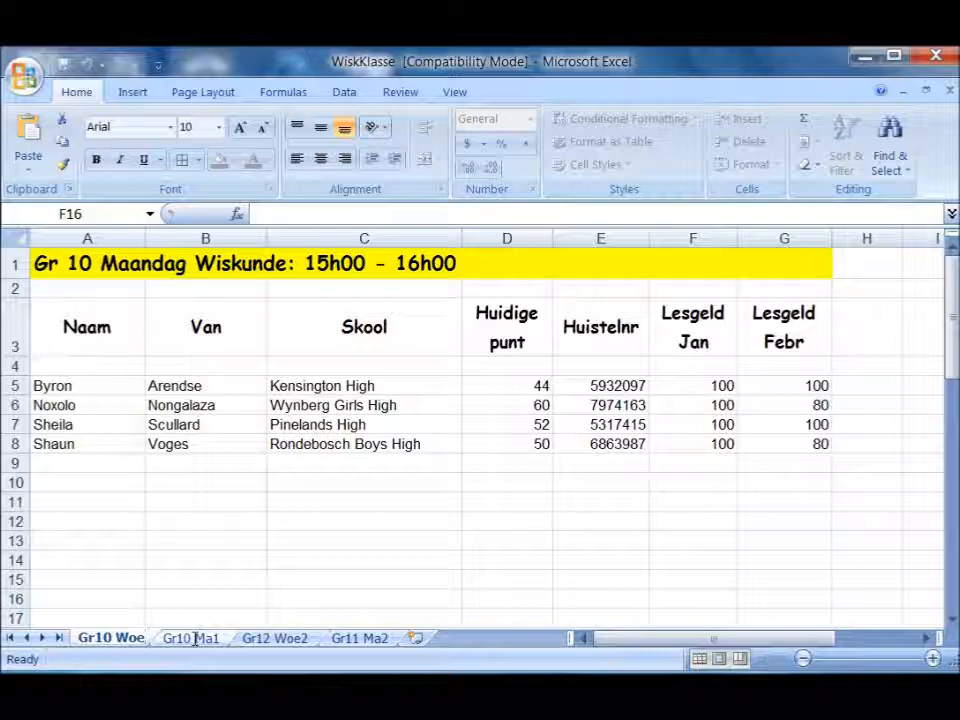
pyautogui.write('1')
pyautogui.click(291, 459)
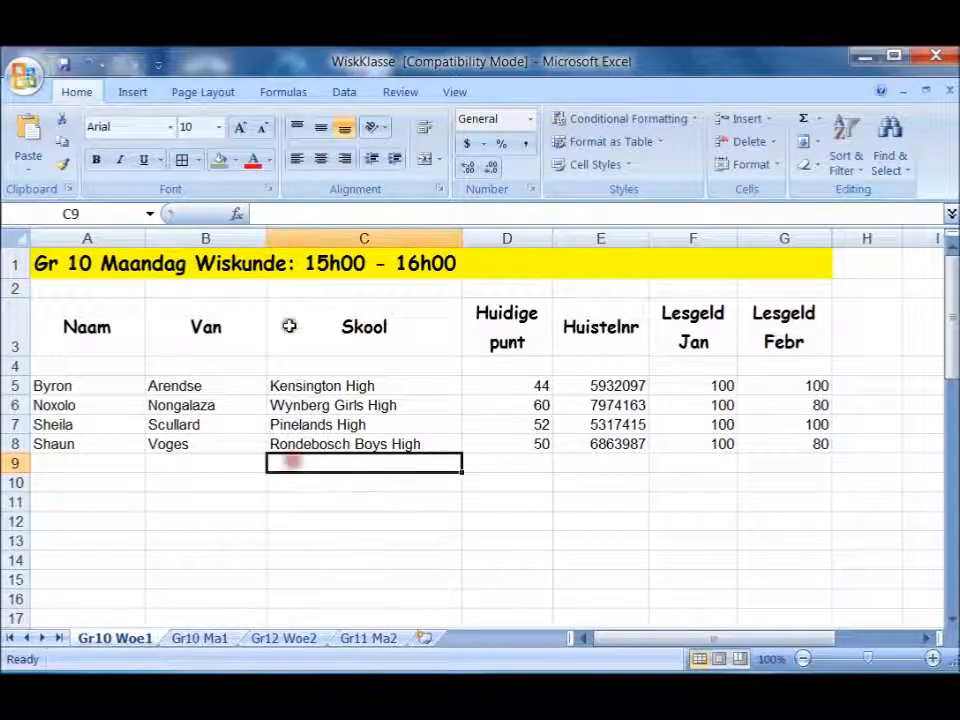
# Change the class time in the title in cell A1 of Gr10 Woe1 to "13h45 - 15h45"
pyautogui.click(51, 263)
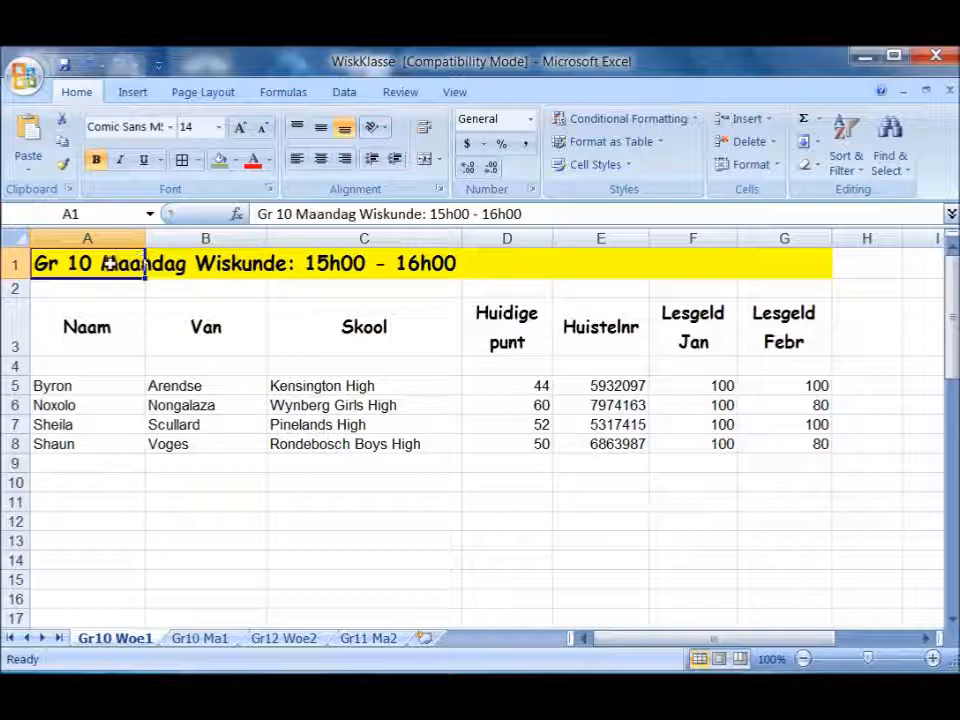
pyautogui.doubleClick(313, 262)
pyautogui.moveTo(305, 262); pyautogui.dragTo(324, 263)
pyautogui.write('13')
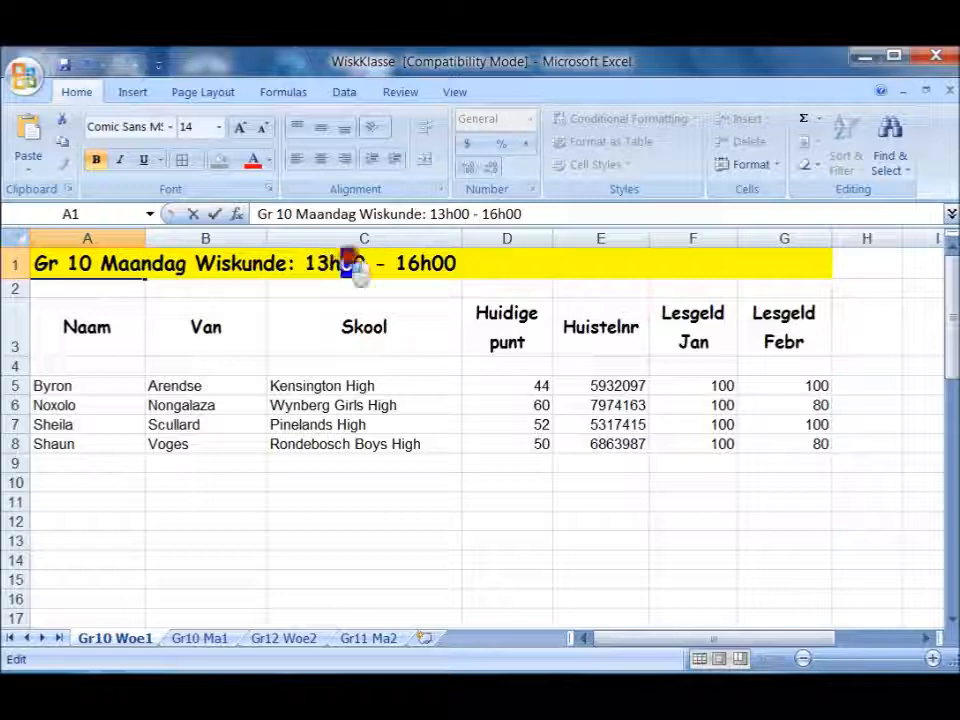
pyautogui.moveTo(366, 263); pyautogui.dragTo(336, 263)
pyautogui.write('45')
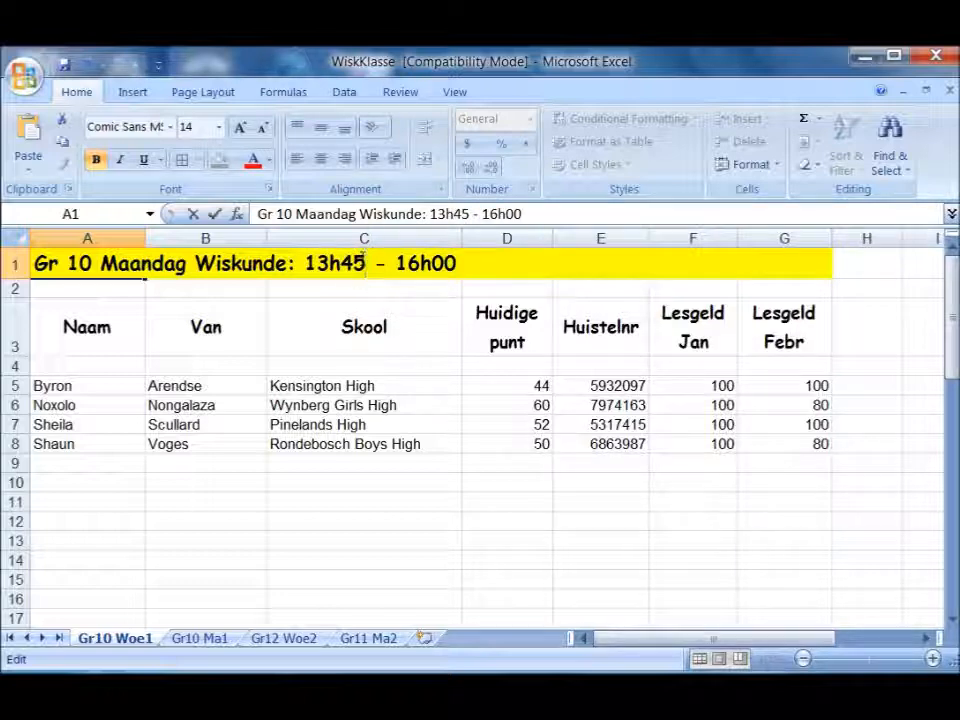
pyautogui.moveTo(396, 263); pyautogui.dragTo(418, 263)
pyautogui.write('15')
pyautogui.moveTo(435, 263); pyautogui.dragTo(457, 262)
pyautogui.write('45')
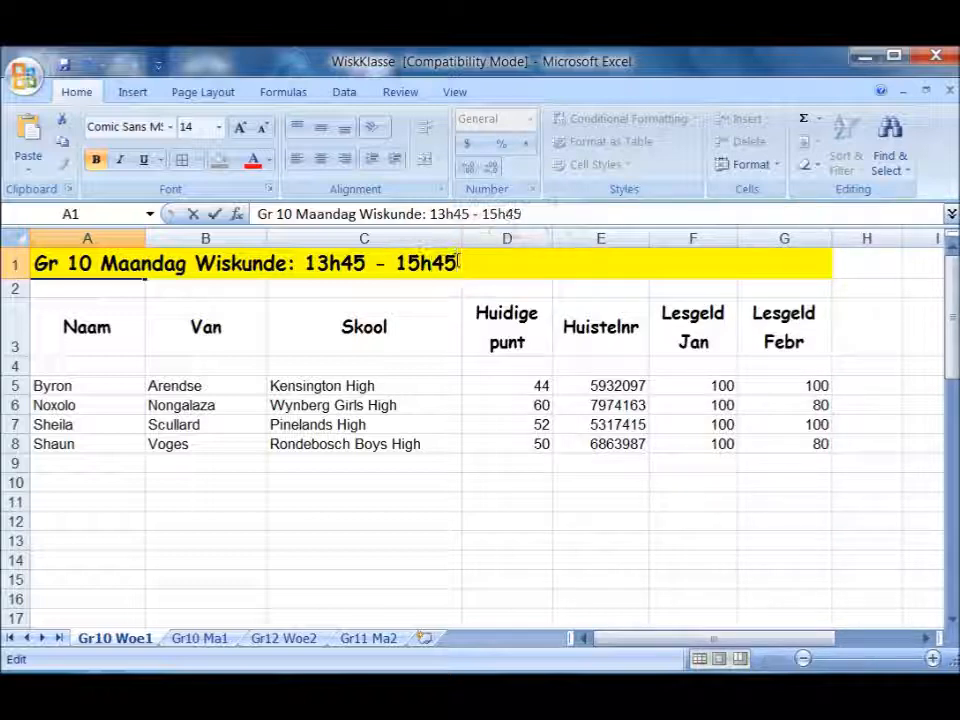
pyautogui.click(311, 343)
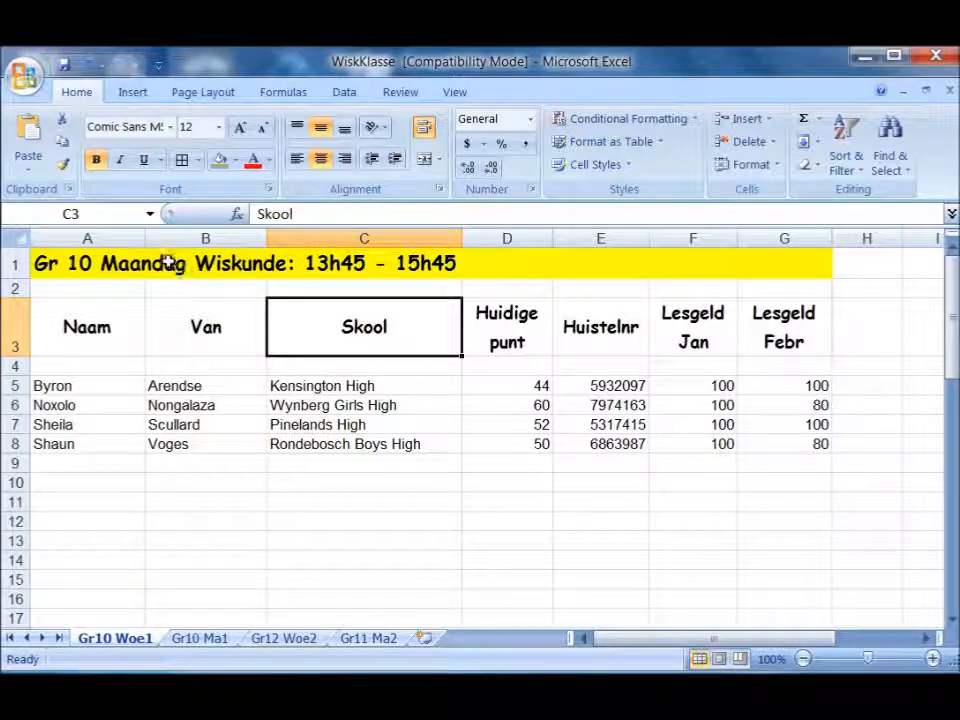
# Replace the day in the A1 title of Gr10 Woe1 with "Woensdag"
pyautogui.doubleClick(103, 264)
pyautogui.moveTo(100, 264); pyautogui.dragTo(186, 266)
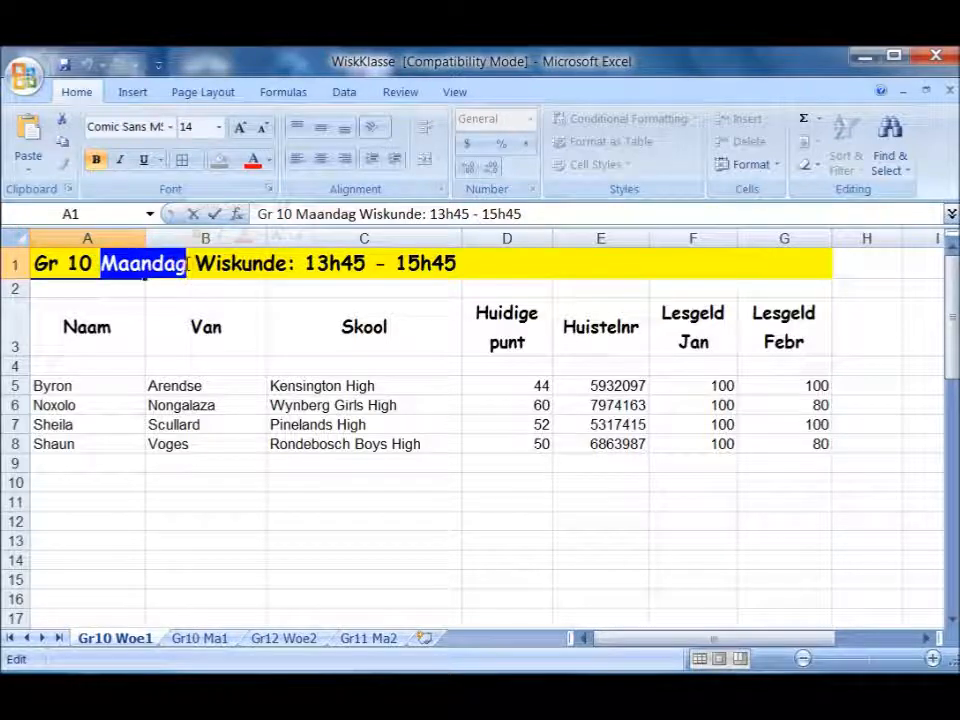
pyautogui.write('Woe')
pyautogui.write('nsdag')
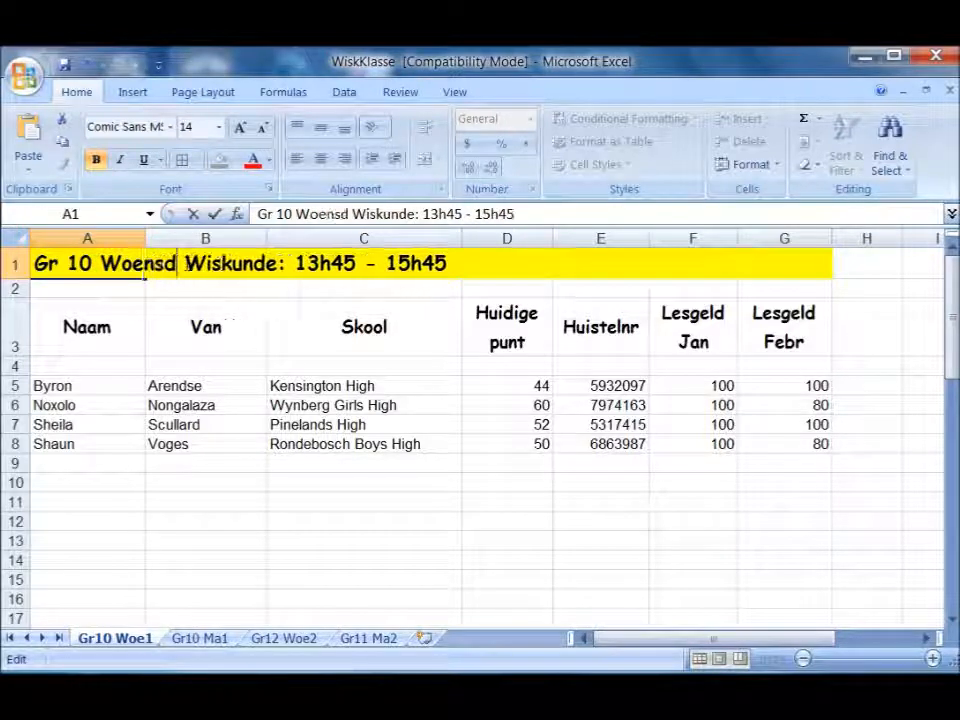
pyautogui.click(229, 339)
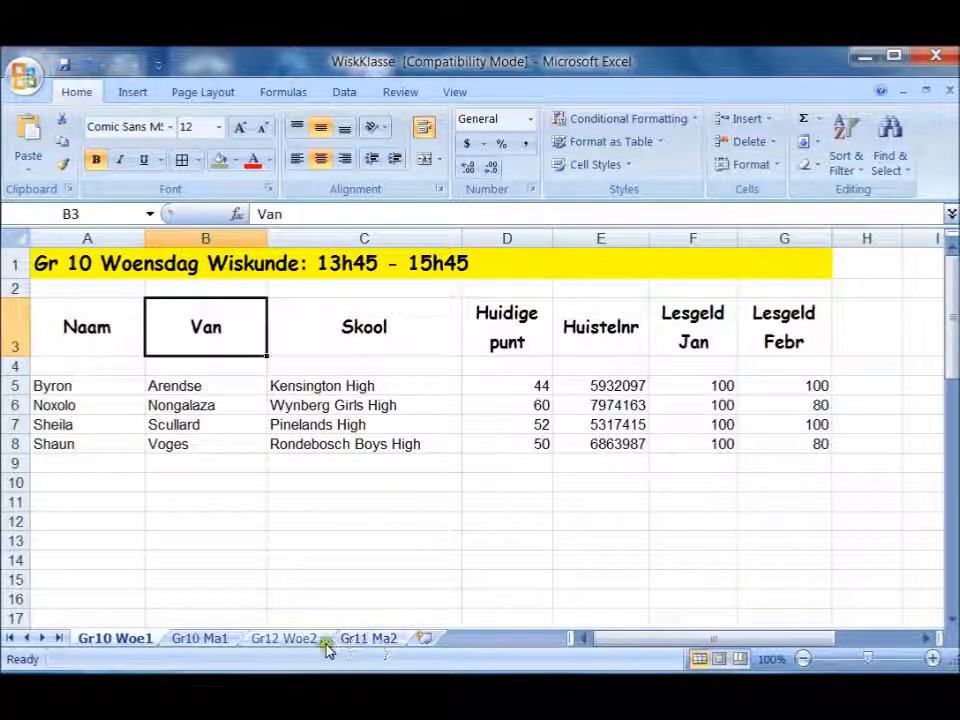
# Move the Gr10 Ma1 sheet in front of Gr10 Woe1, and the Gr11 Ma2 sheet in front of Gr12 Woe2
pyautogui.click(205, 639)
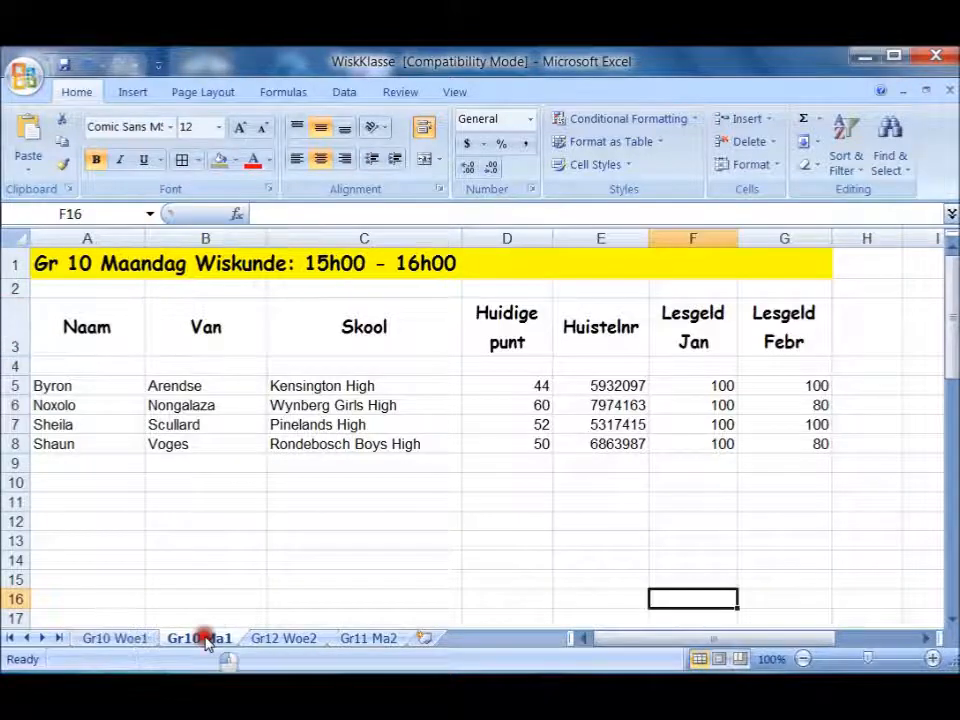
pyautogui.moveTo(122, 640); pyautogui.dragTo(122, 640)
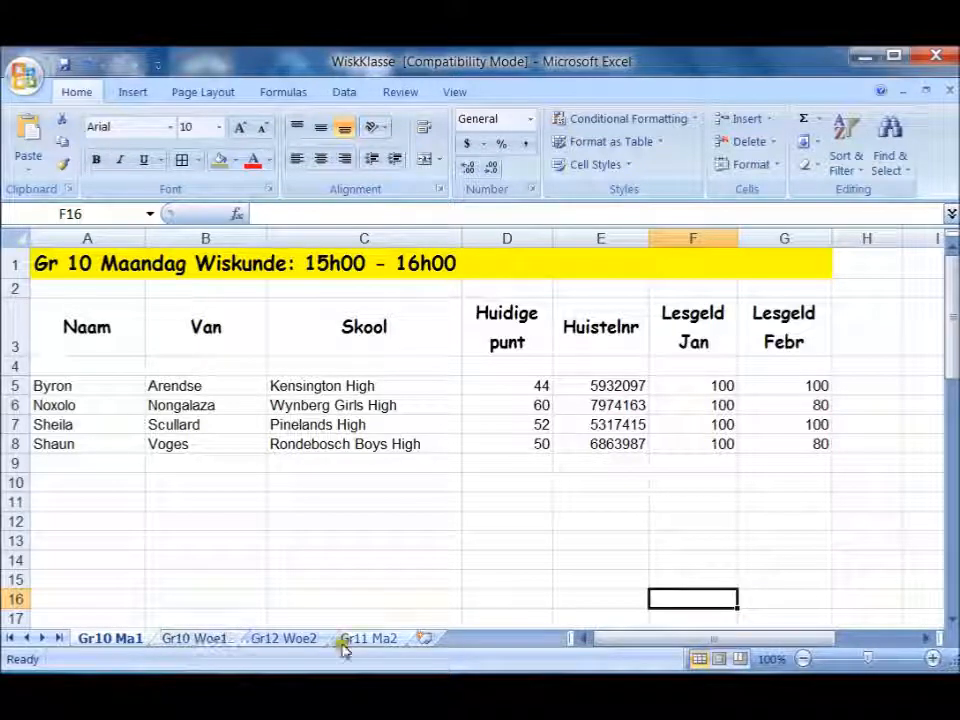
pyautogui.click(378, 642)
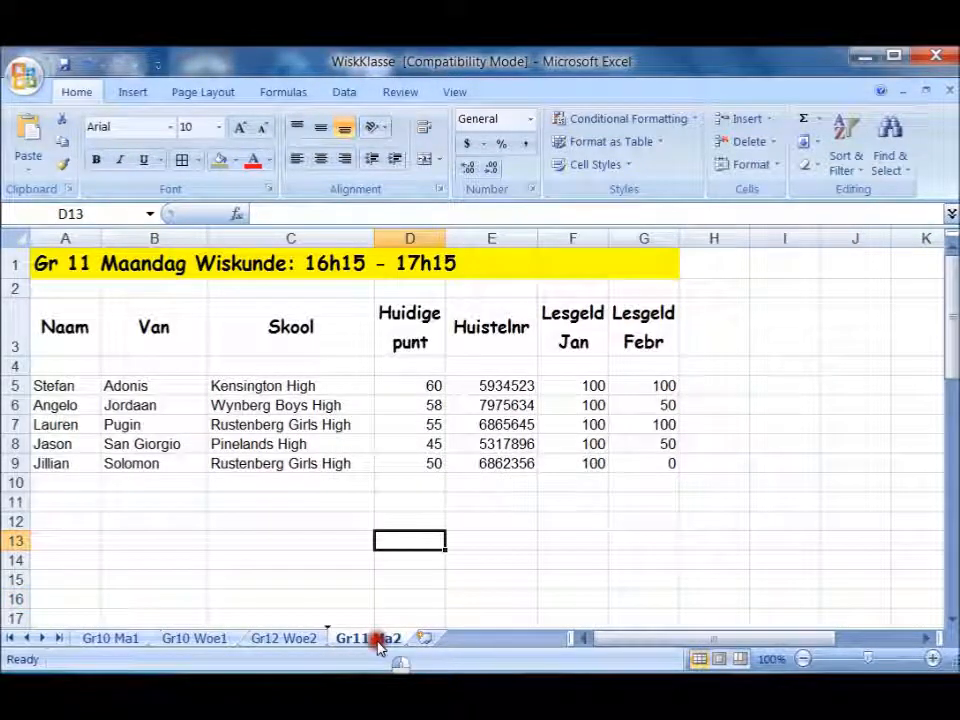
pyautogui.moveTo(378, 645); pyautogui.dragTo(294, 641)
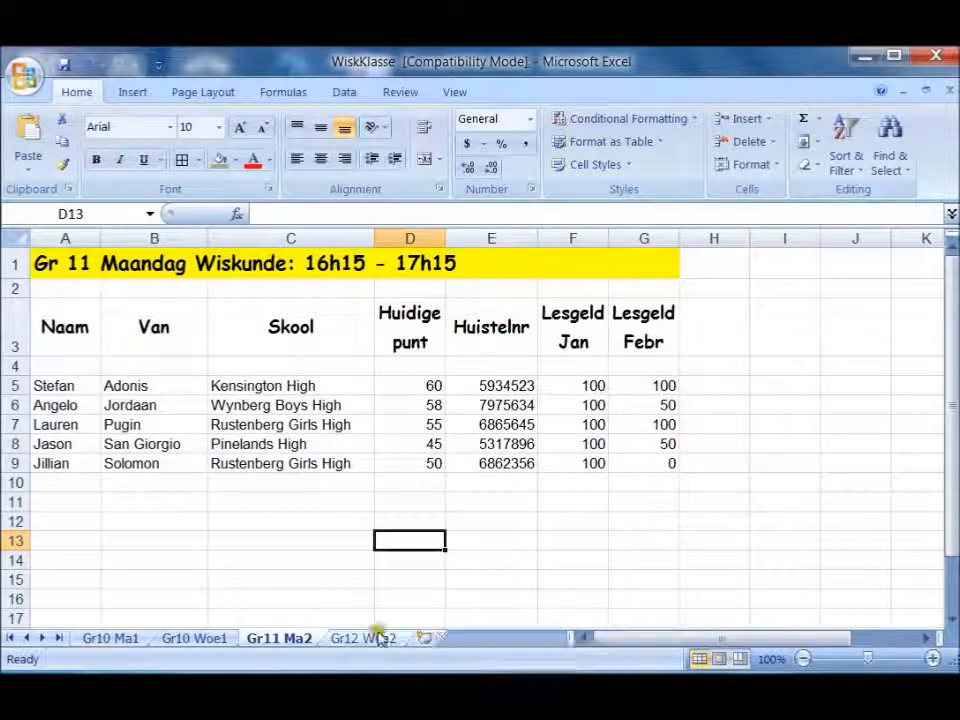
# Set the tab colour of the Gr10 Ma1 worksheet to standard red
pyautogui.click(133, 642)
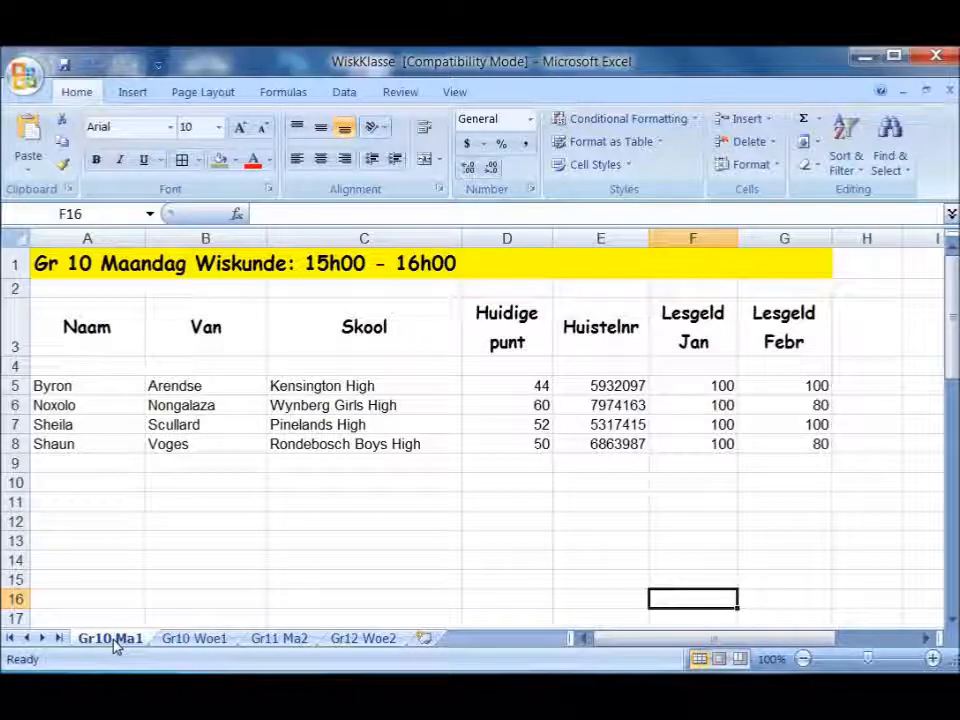
pyautogui.rightClick(115, 646)
pyautogui.moveTo(142, 562)
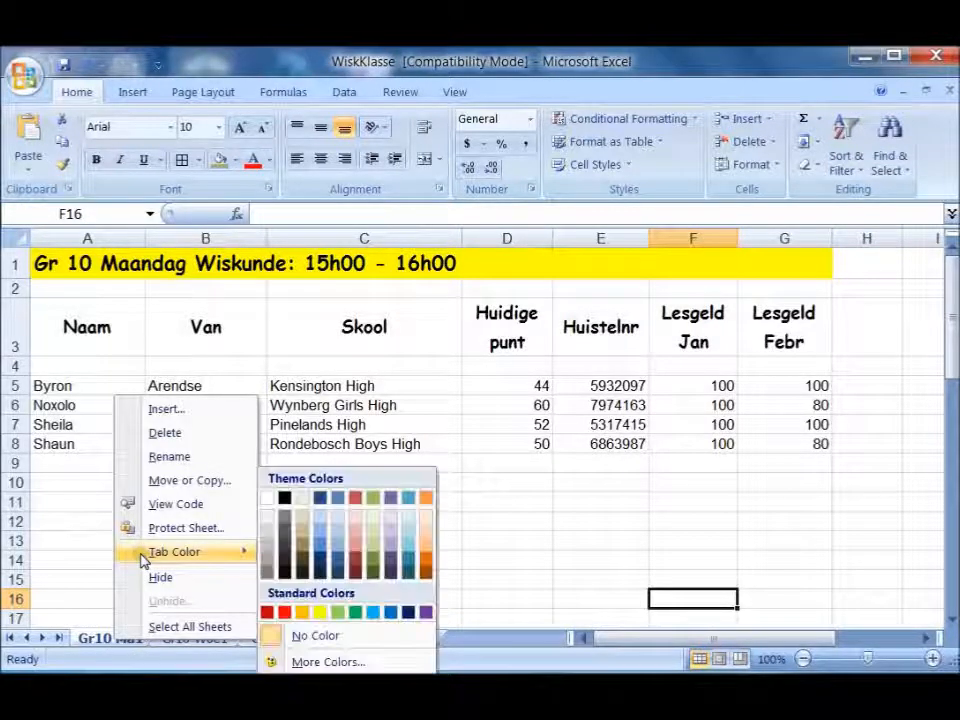
pyautogui.click(285, 614)
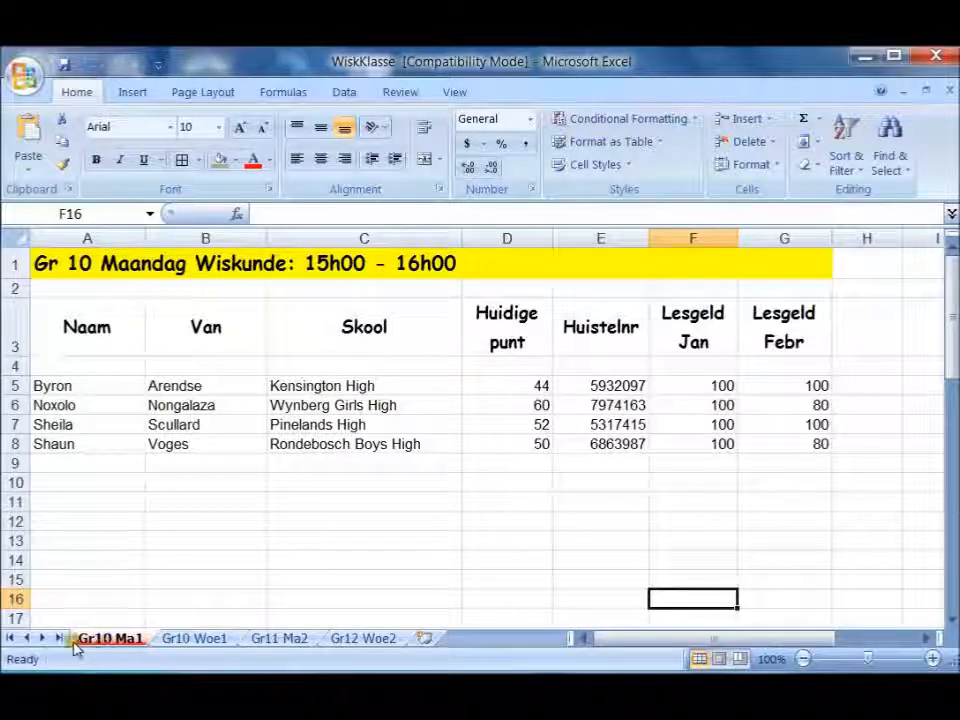
# Group the Gr10 Woe1, Gr11 Ma2 and Gr12 Woe2 sheets and set their tab colour to standard red
pyautogui.click(218, 640)
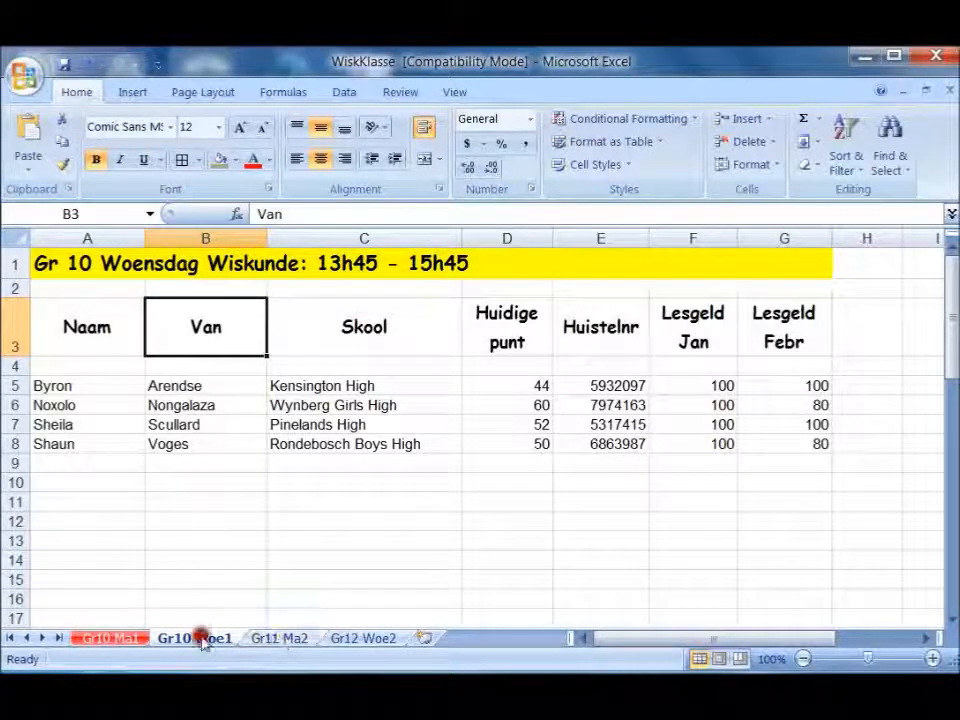
pyautogui.keyDown('ctrl'); pyautogui.click(289, 640); pyautogui.keyUp('ctrl')
pyautogui.keyDown('ctrl'); pyautogui.click(352, 638); pyautogui.keyUp('ctrl')
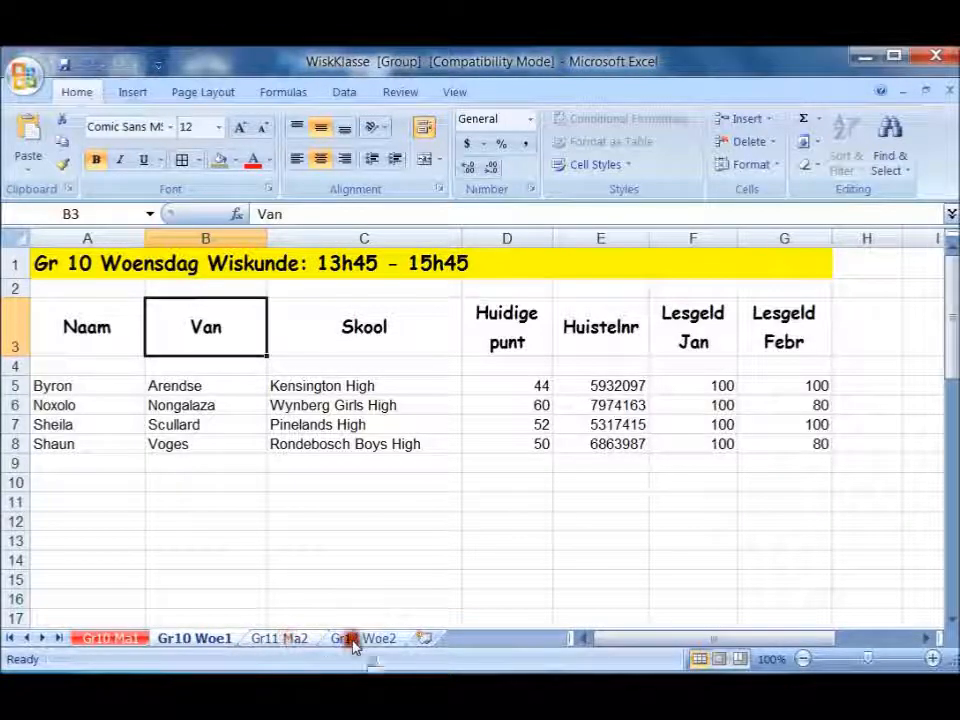
pyautogui.click(360, 638)
pyautogui.rightClick(360, 638)
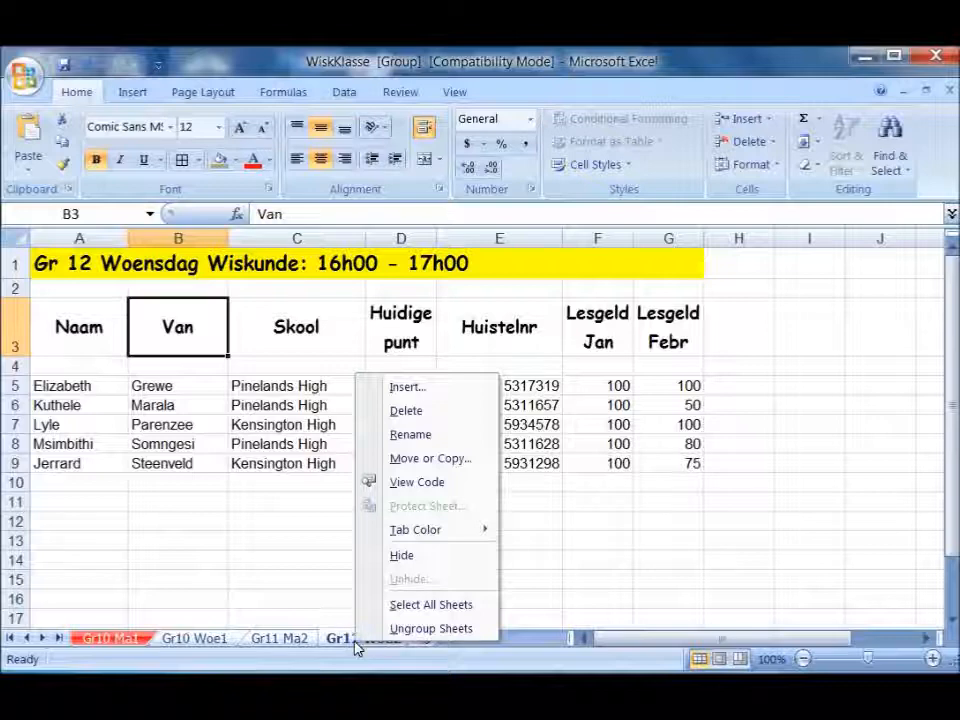
pyautogui.moveTo(386, 531)
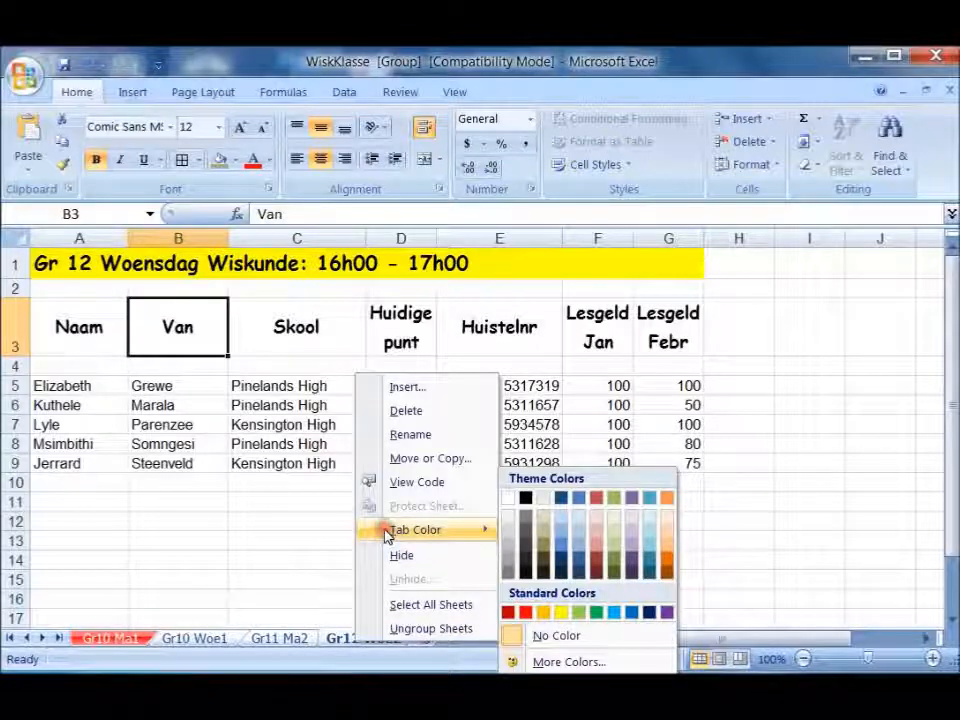
pyautogui.click(527, 614)
pyautogui.click(315, 561)
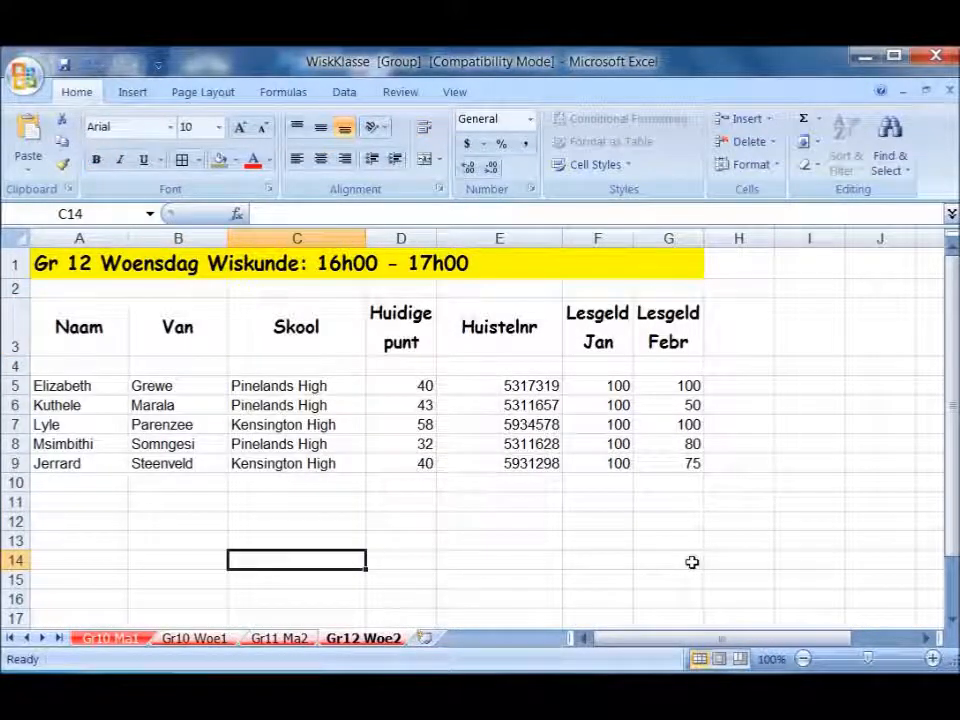
# Try to set the tab colour of Gr11 Ma2 to light green while the three sheets are still grouped
pyautogui.click(281, 641)
pyautogui.rightClick(283, 646)
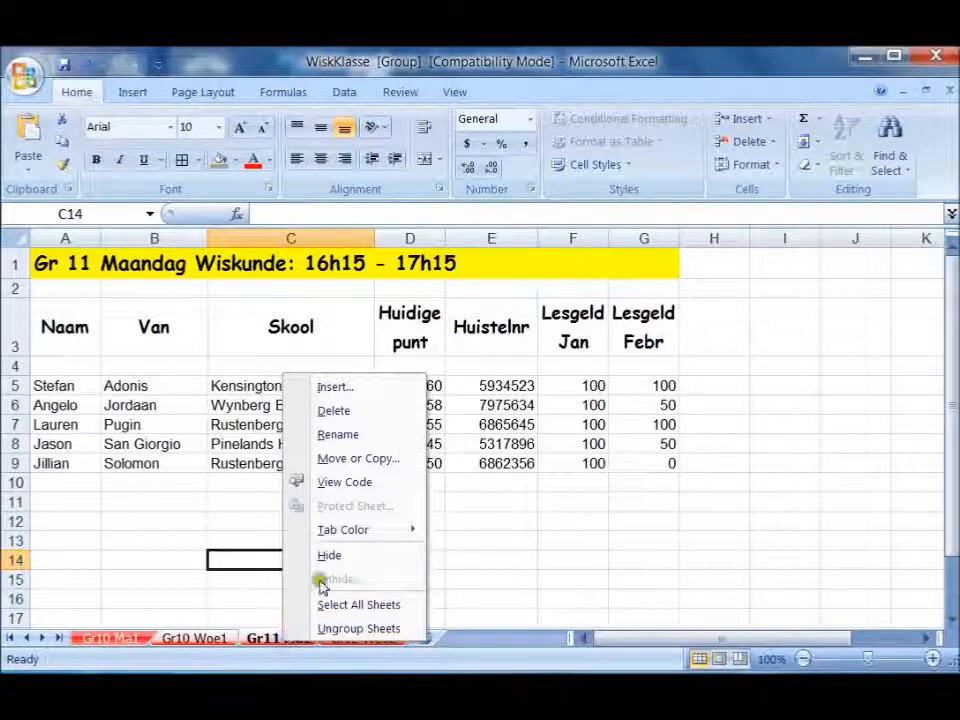
pyautogui.click(324, 531)
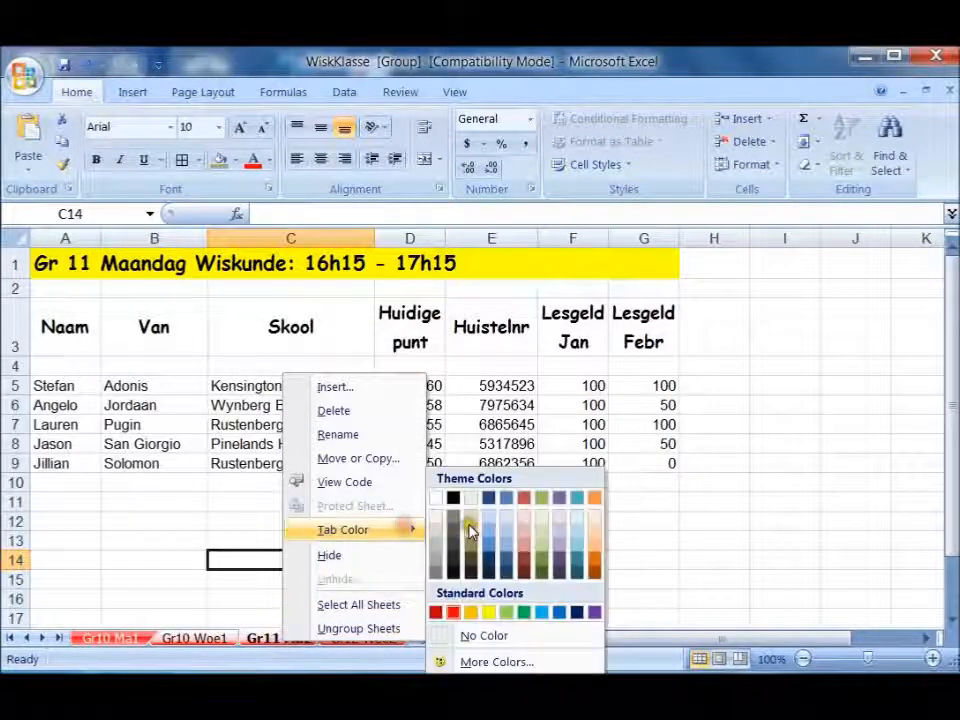
pyautogui.click(507, 613)
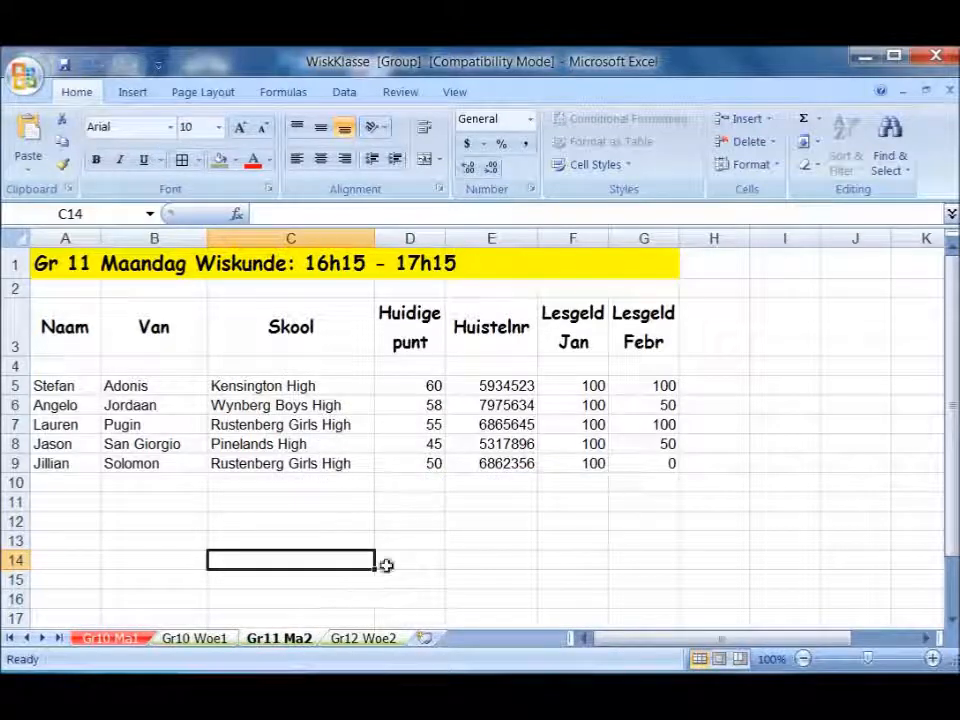
pyautogui.click(492, 541)
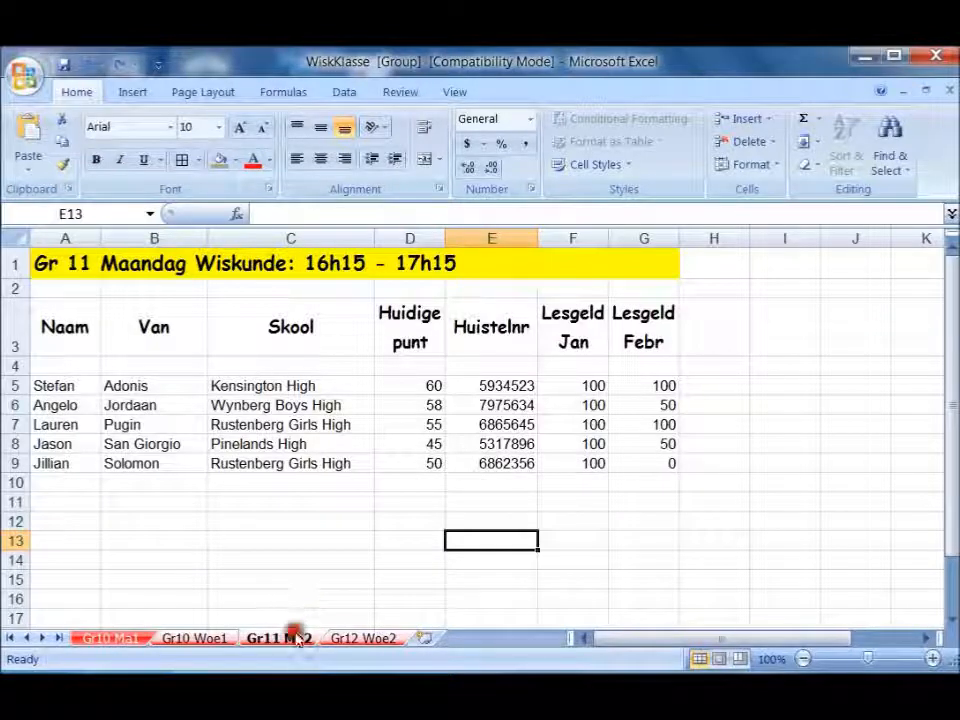
# Ungroup the worksheets and set the tab colour of only the Gr11 Ma2 sheet to standard green
pyautogui.click(215, 638)
pyautogui.click(120, 640)
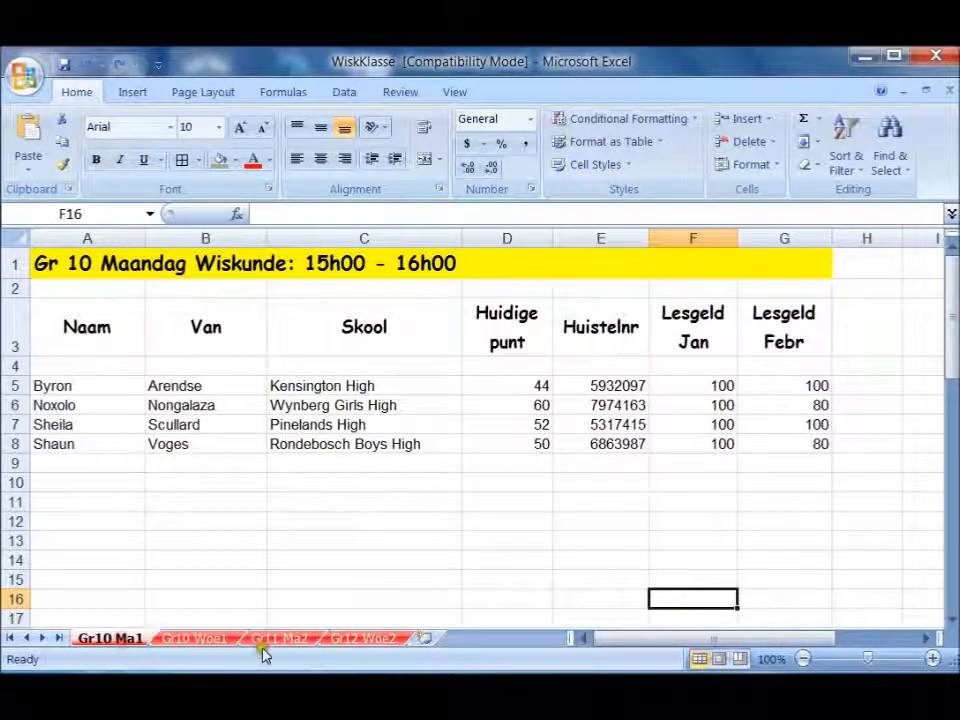
pyautogui.click(285, 640)
pyautogui.rightClick(285, 643)
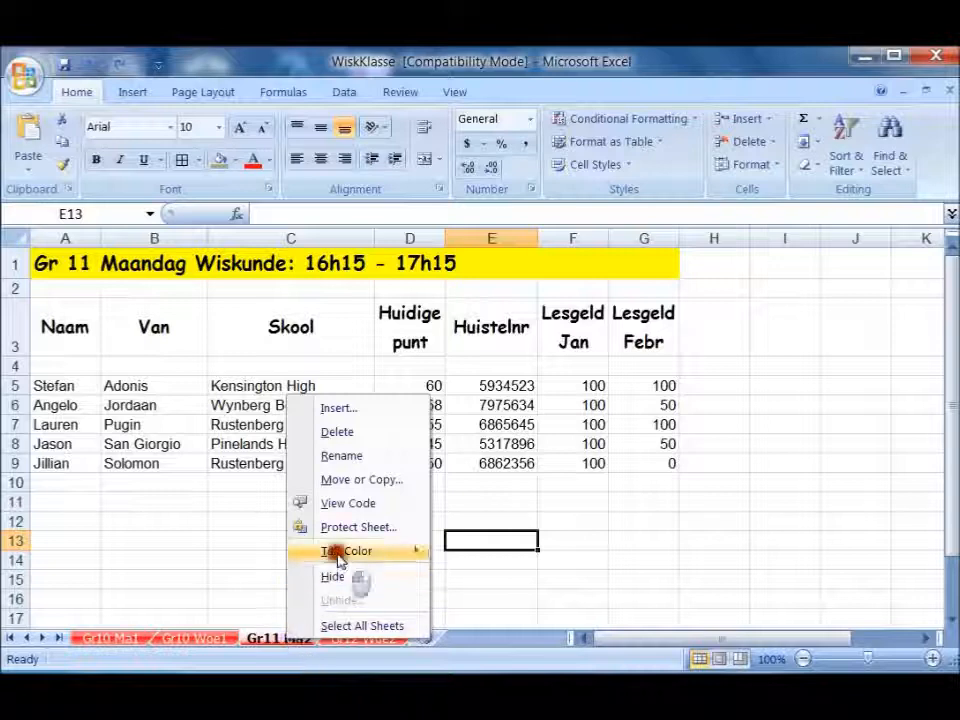
pyautogui.moveTo(336, 556)
pyautogui.click(527, 612)
pyautogui.click(249, 562)
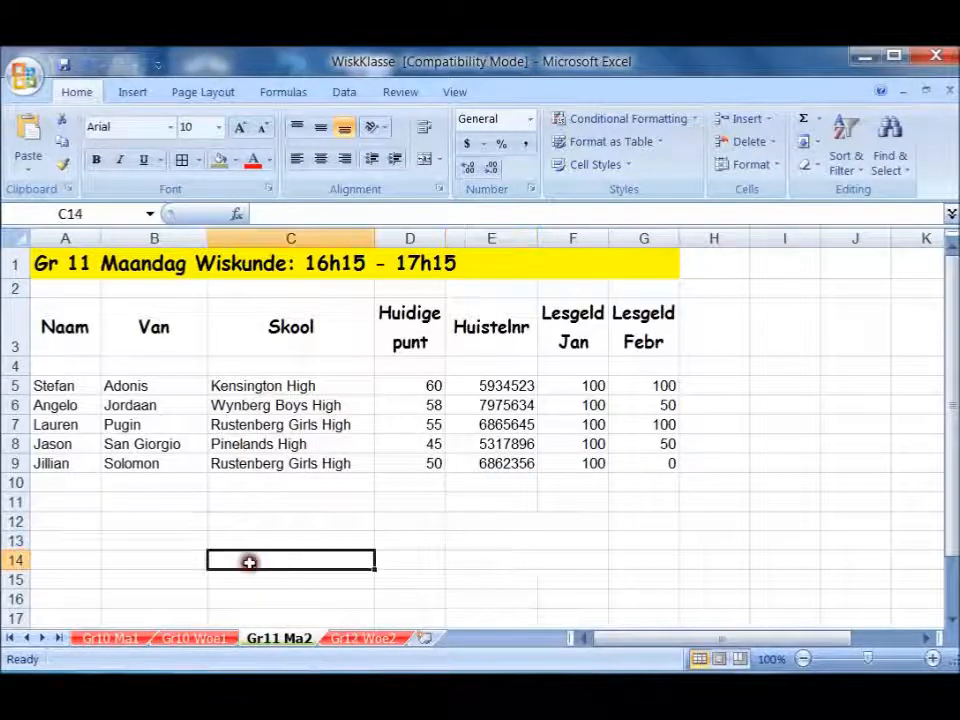
# Set the tab colour of the Gr12 Woe2 worksheet to standard yellow
pyautogui.rightClick(378, 644)
pyautogui.moveTo(450, 555)
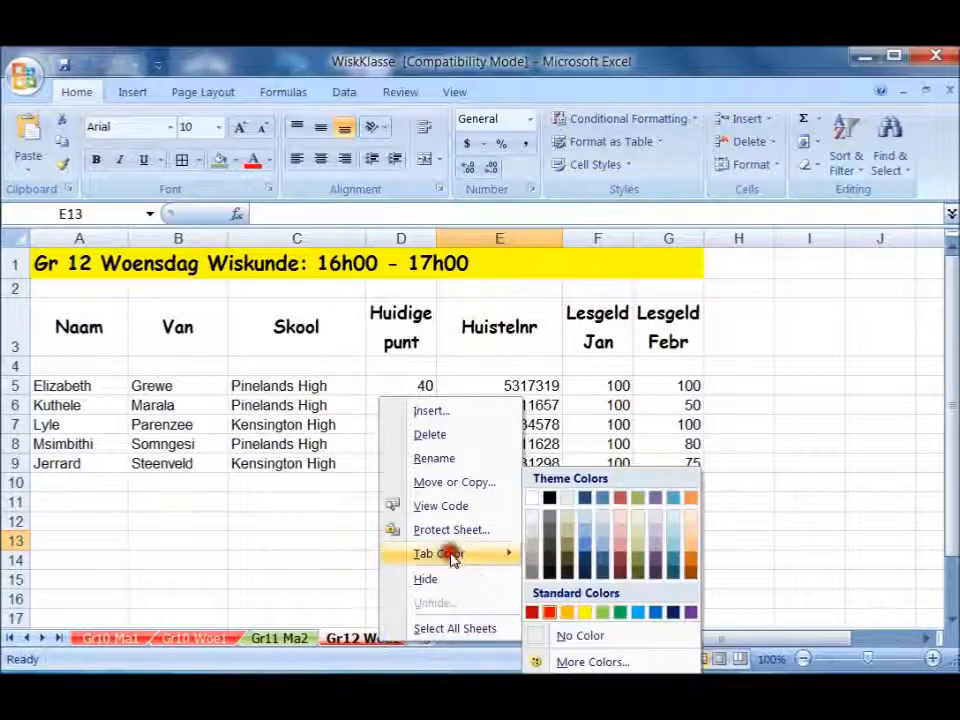
pyautogui.click(584, 612)
pyautogui.click(299, 560)
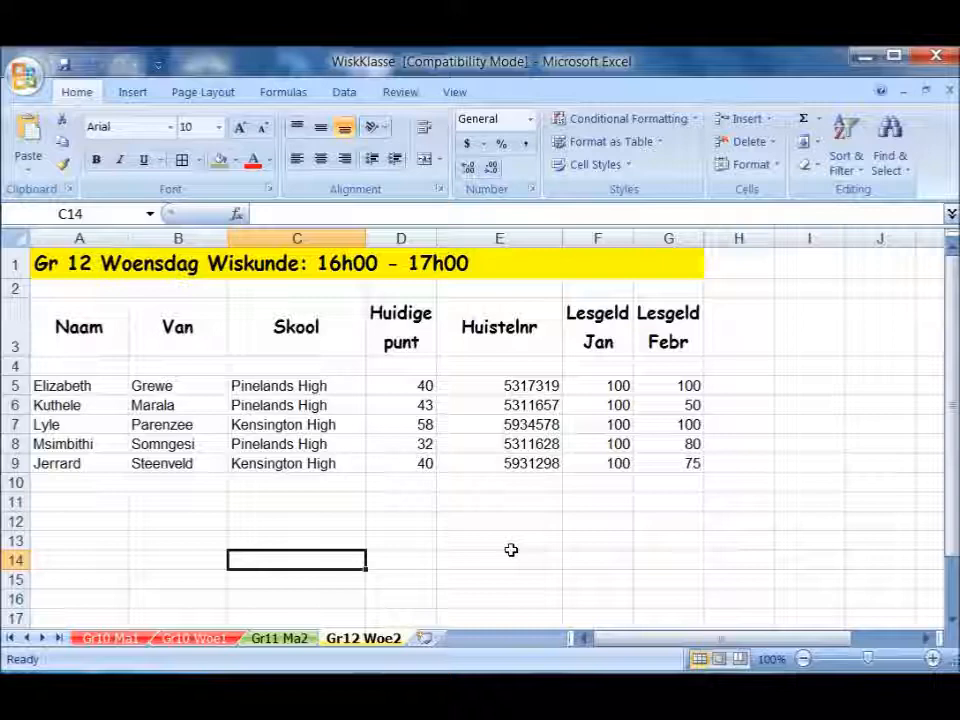
# Create a copy of the Gr12 Woe2 worksheet in a new workbook and return to the WiskKlasse workbook
pyautogui.rightClick(376, 645)
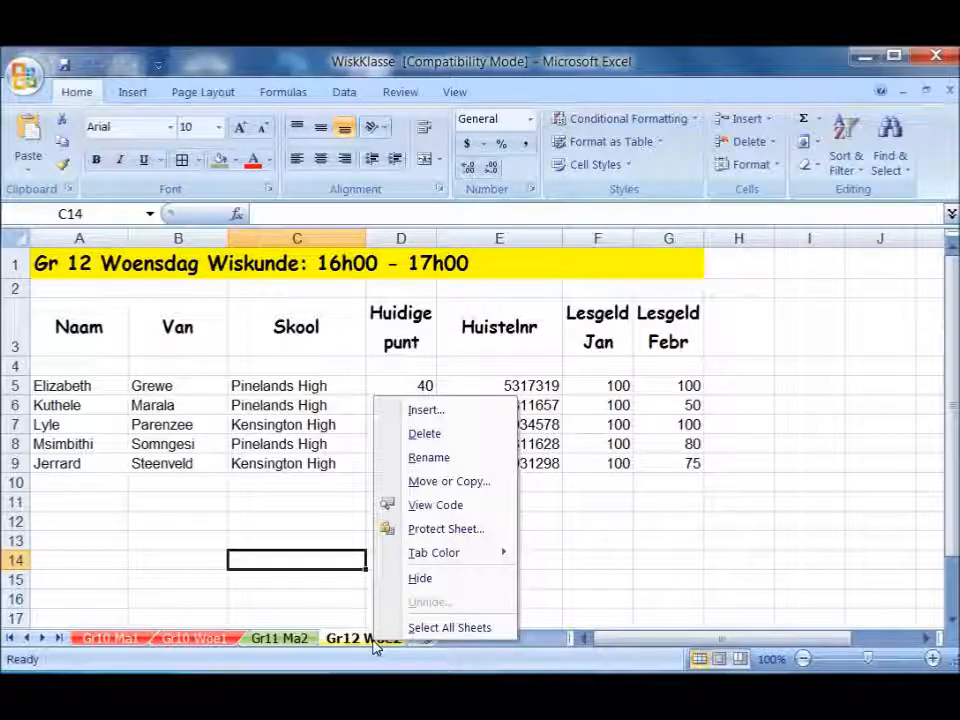
pyautogui.click(422, 483)
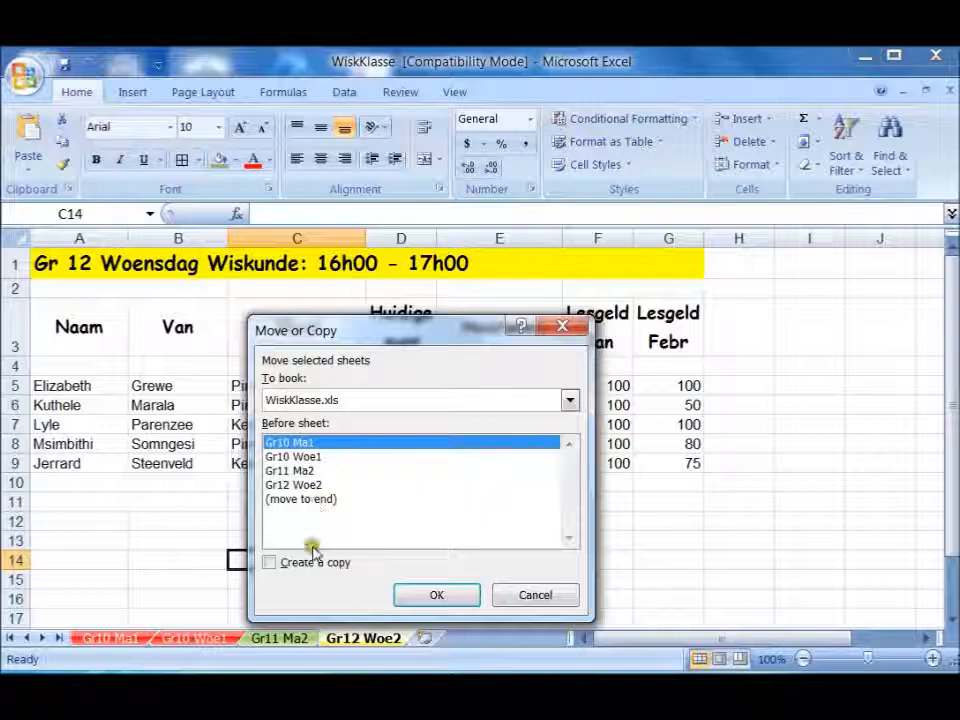
pyautogui.click(267, 563)
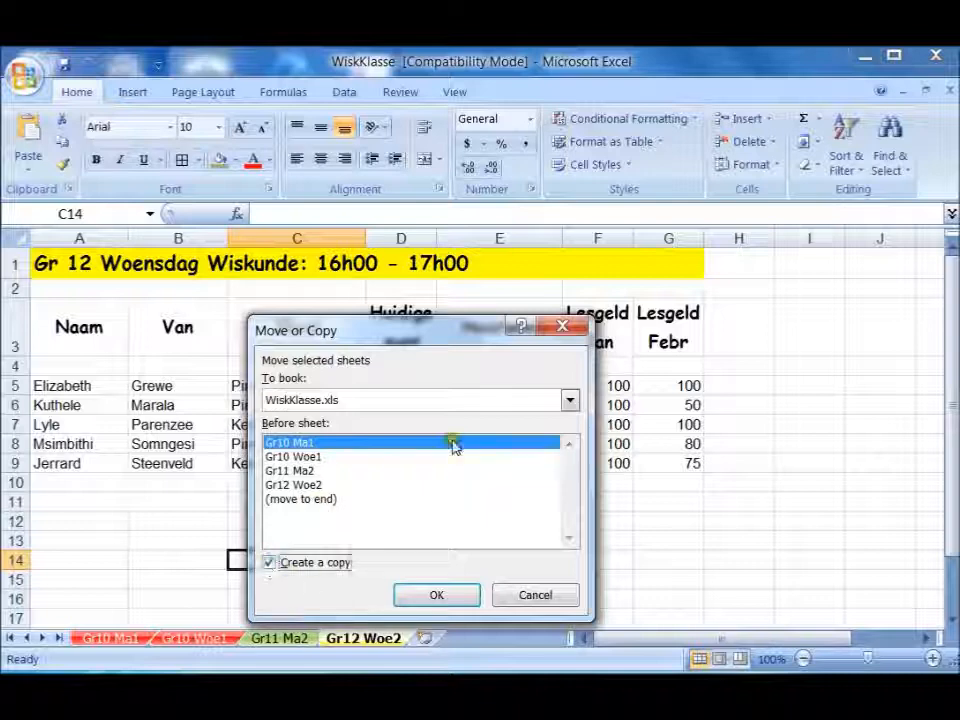
pyautogui.click(570, 399)
pyautogui.click(516, 428)
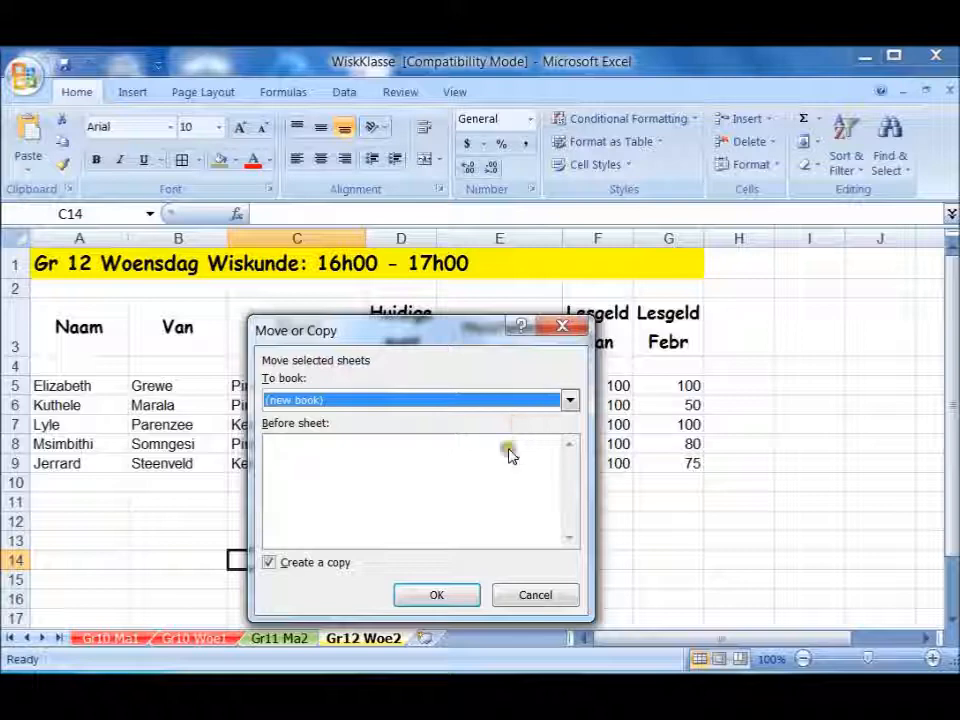
pyautogui.click(435, 597)
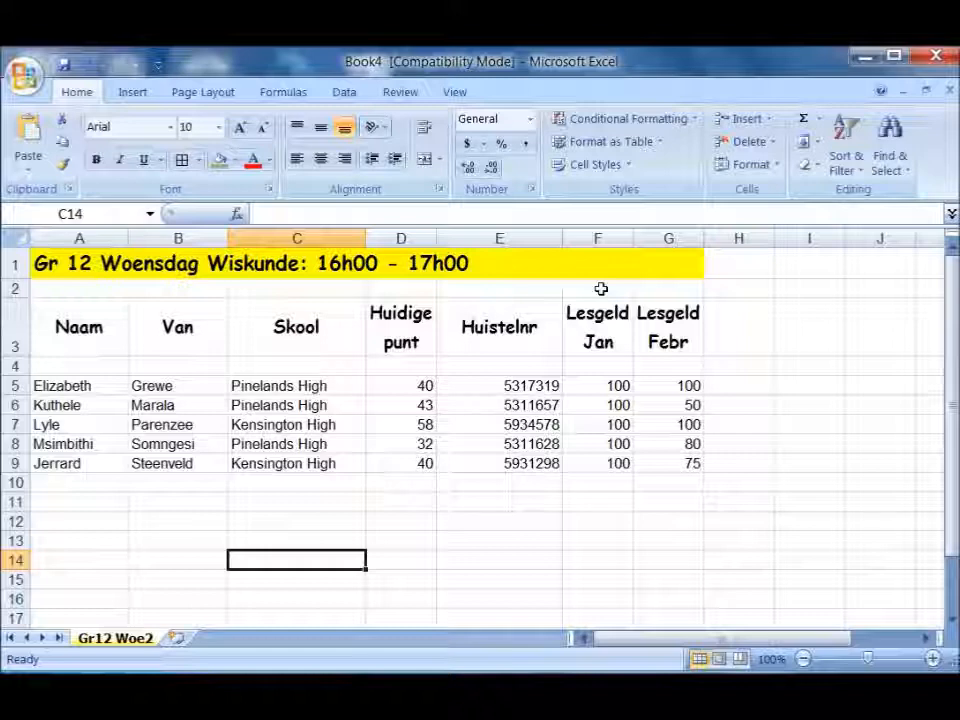
pyautogui.hotkey('alt', 'Tab')
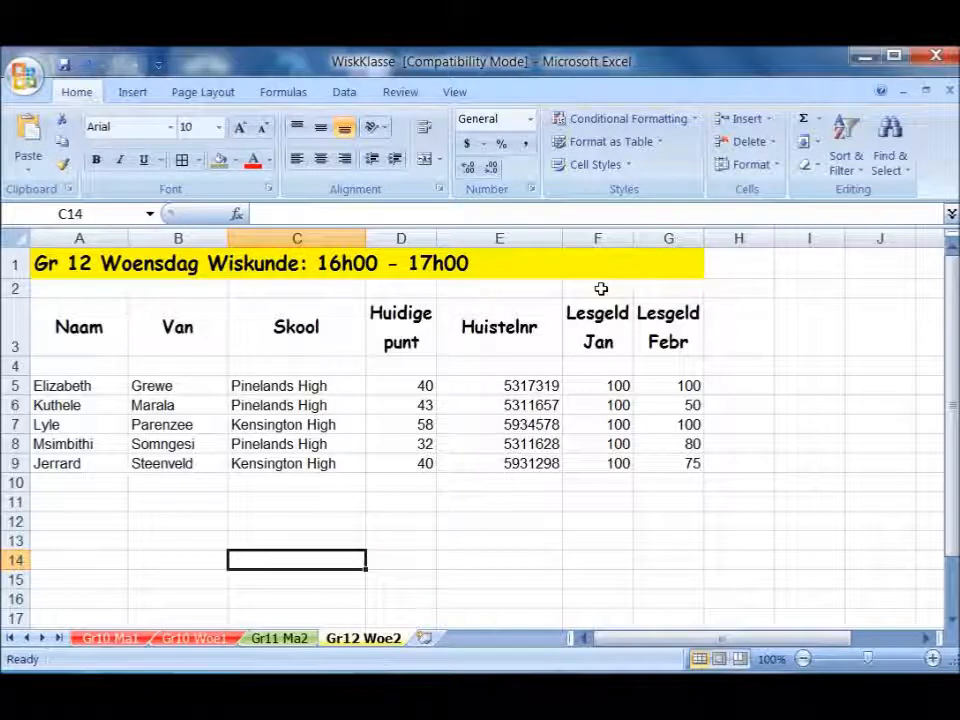
# Switch to the Book2 workbook and enter the formula =B4*C3 in cell C4
pyautogui.hotkey('alt', 'Tab')
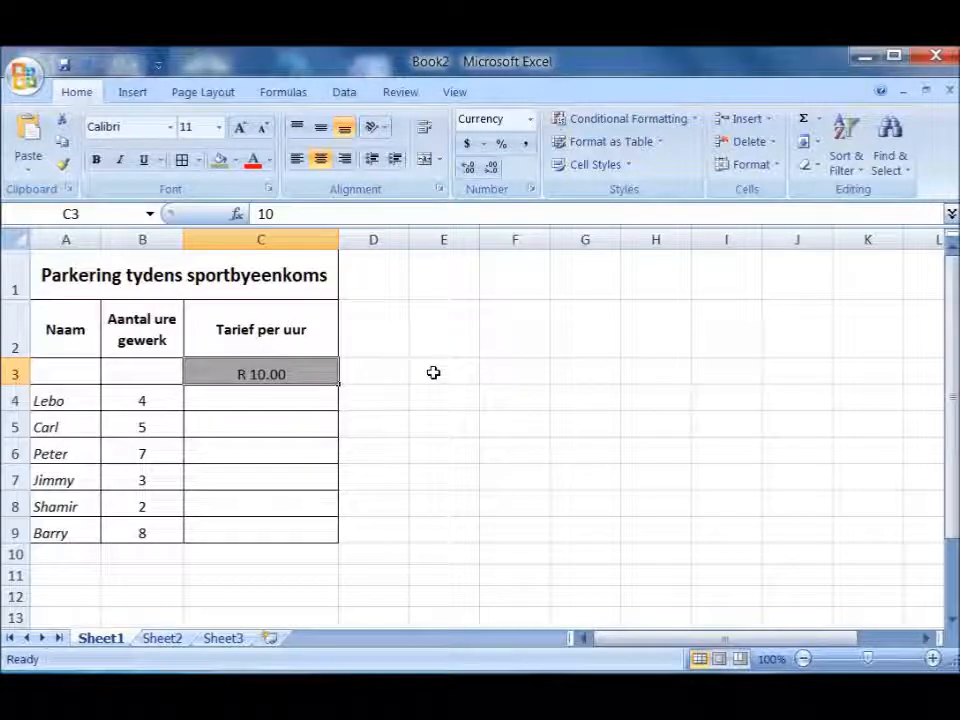
pyautogui.click(298, 398)
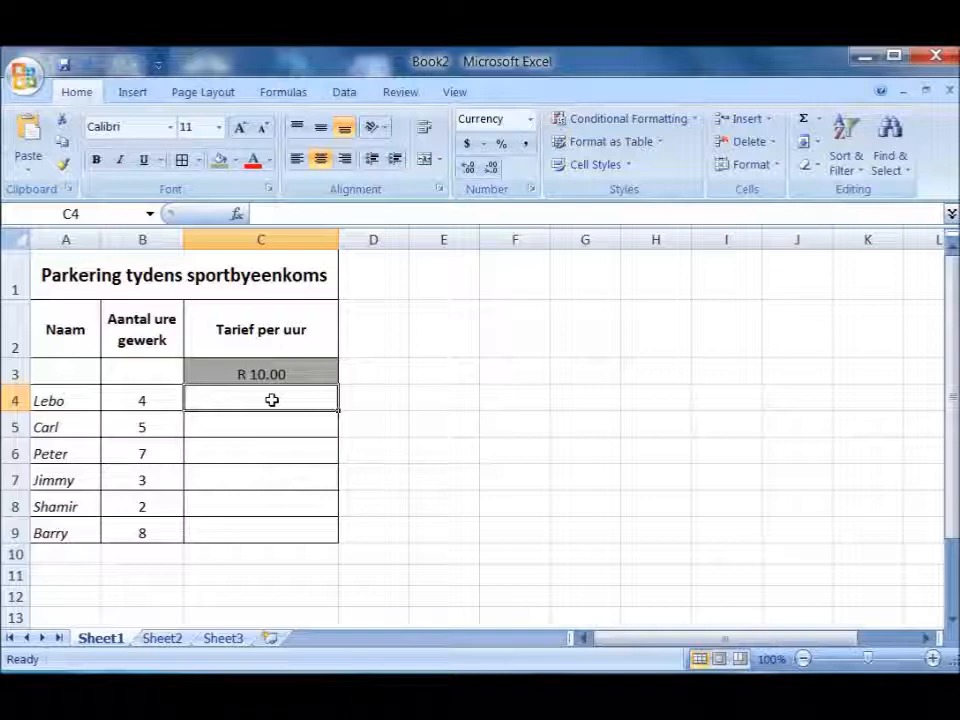
pyautogui.write('=')
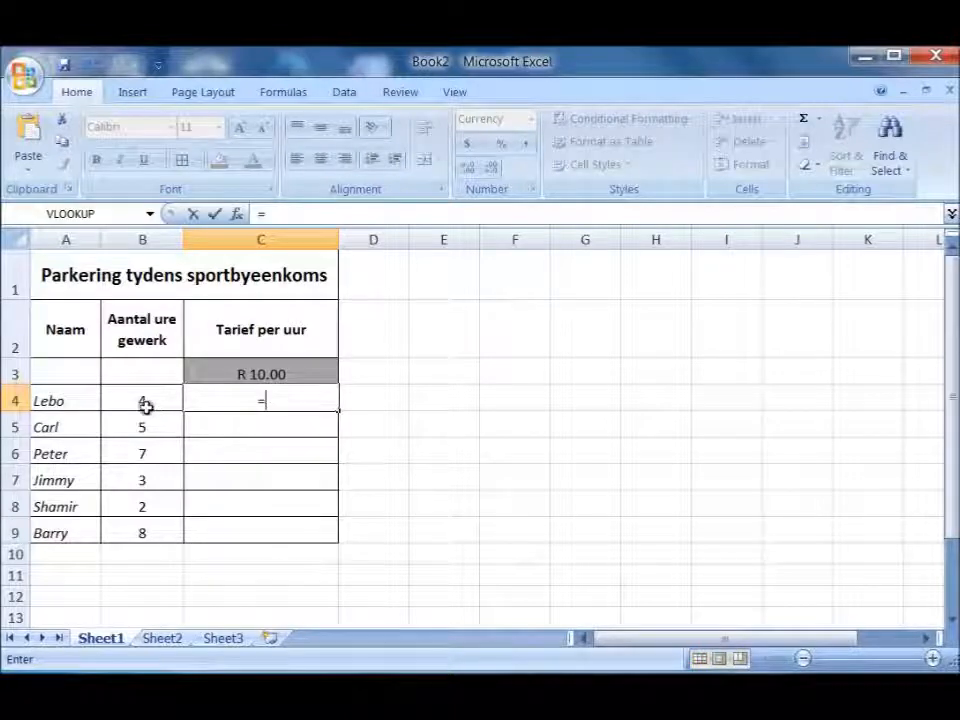
pyautogui.click(146, 402)
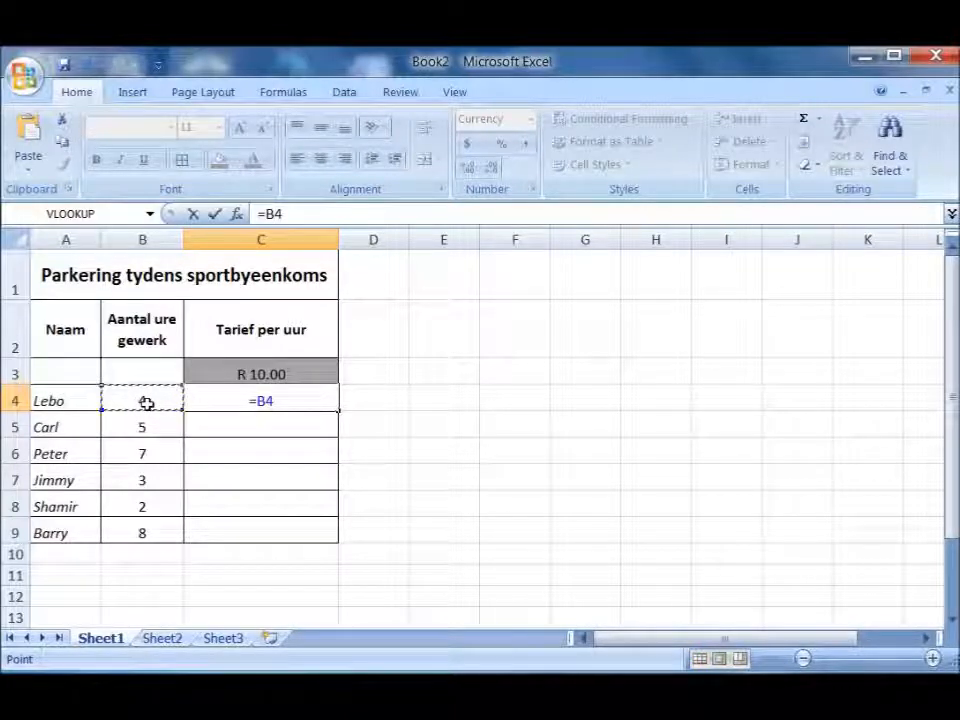
pyautogui.write('*')
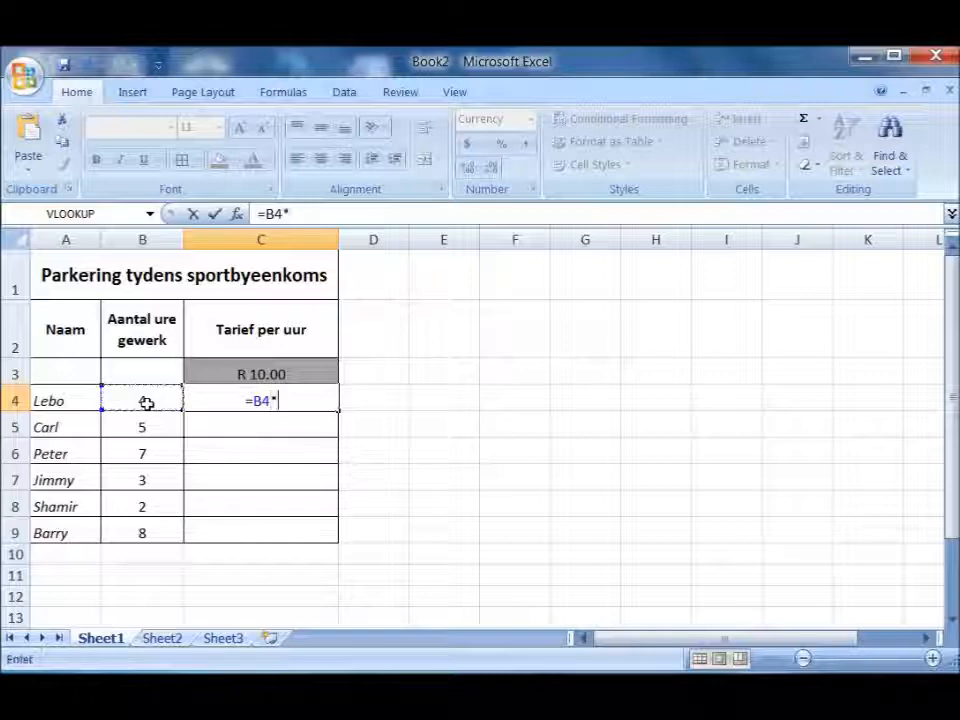
pyautogui.click(221, 368)
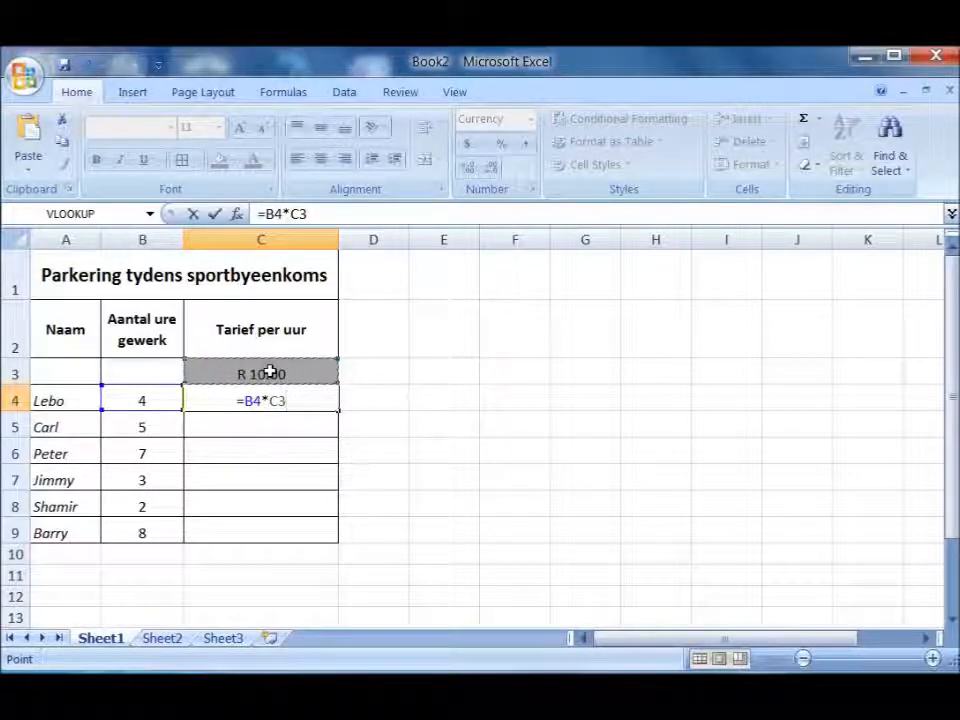
pyautogui.press('Return')
# Try filling the relative formula from C4 down to C5, inspect the copied formula, and clear C5
pyautogui.click(288, 401)
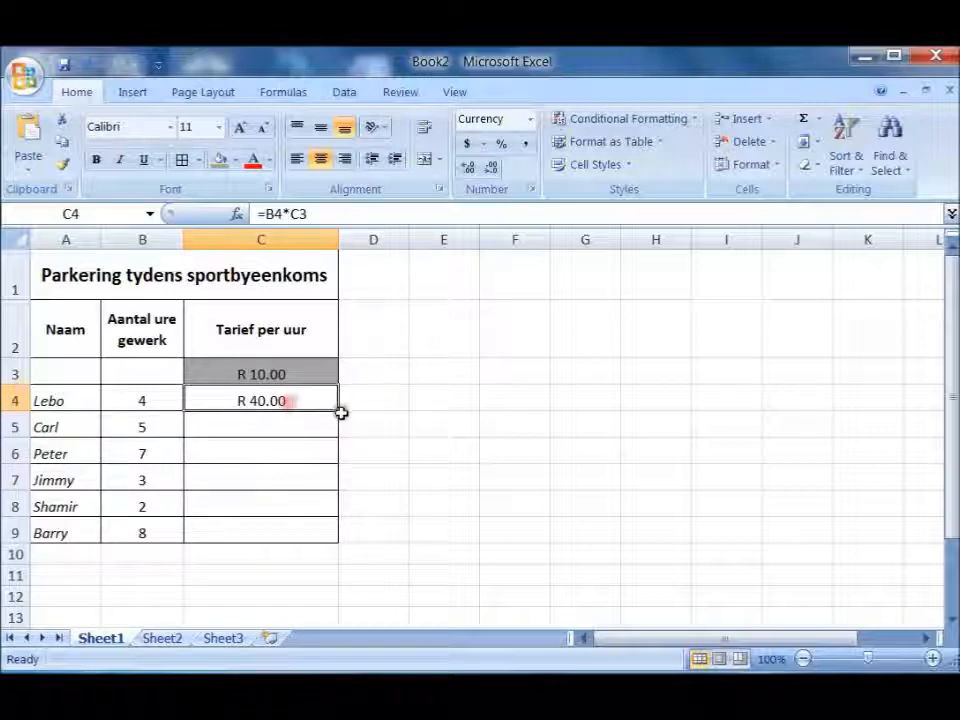
pyautogui.moveTo(339, 410); pyautogui.dragTo(339, 440)
pyautogui.click(268, 426)
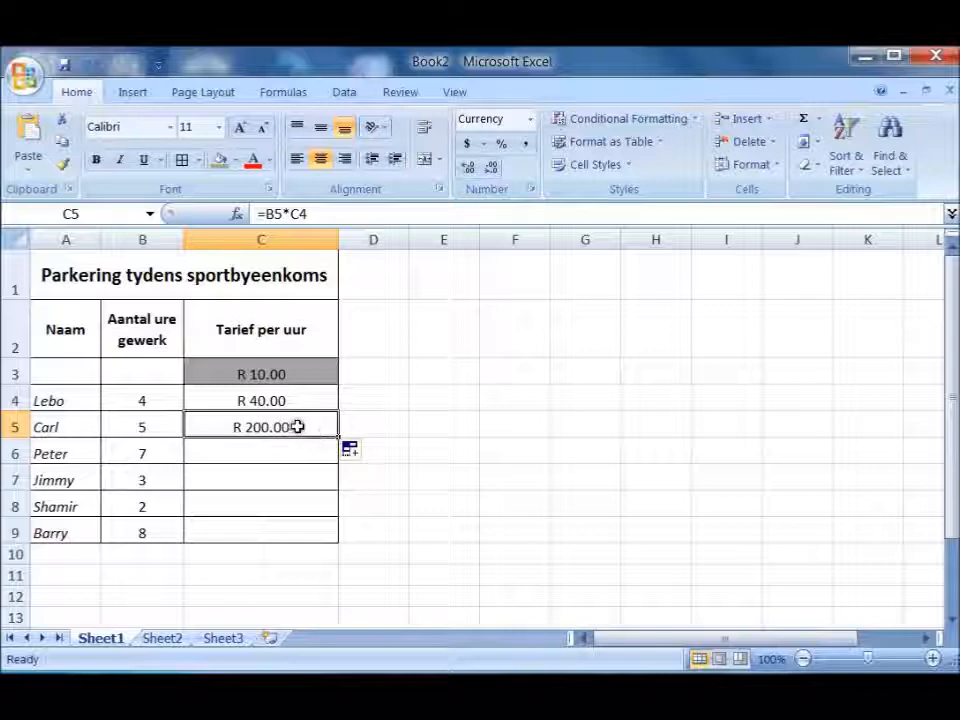
pyautogui.press('Delete')
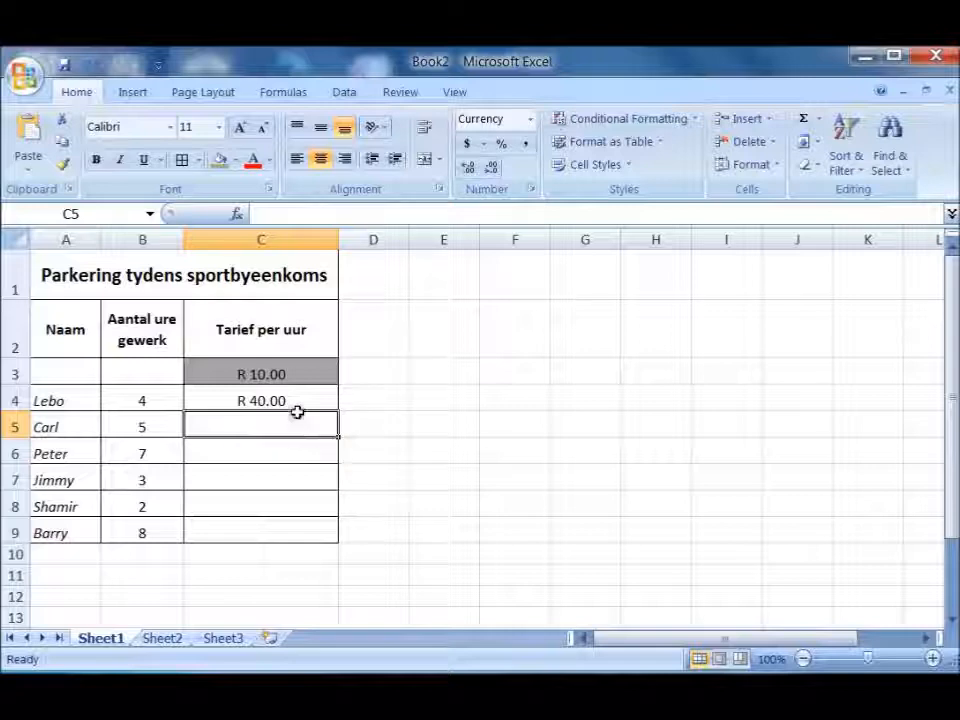
# Make the C3 reference in cell C4's formula absolute so that it reads =B4*$C$3
pyautogui.click(296, 399)
pyautogui.doubleClick(301, 400)
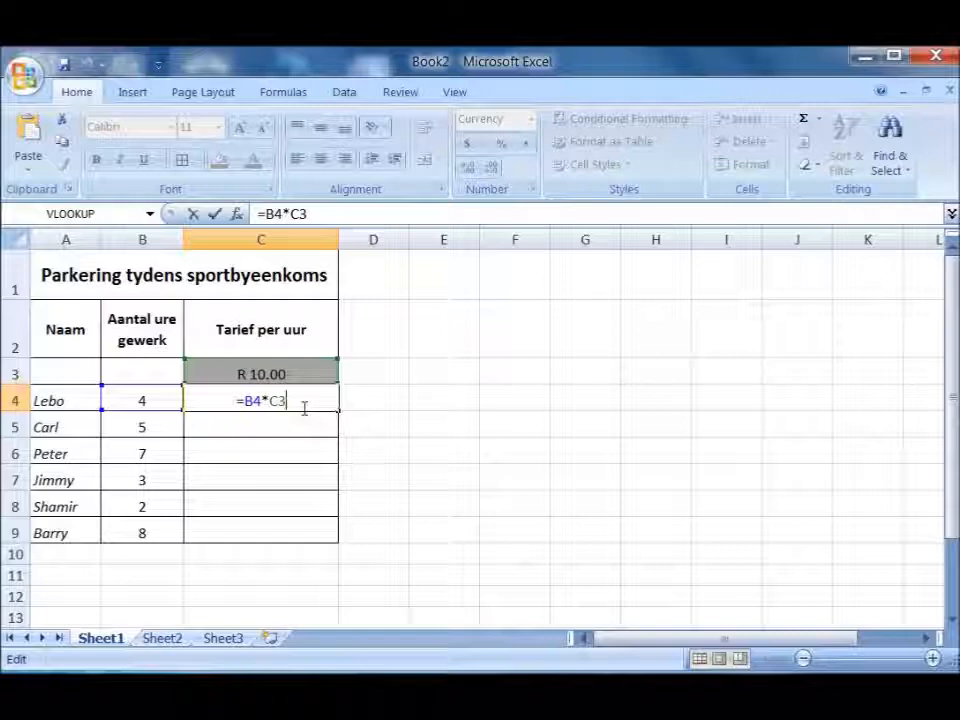
pyautogui.click(270, 399)
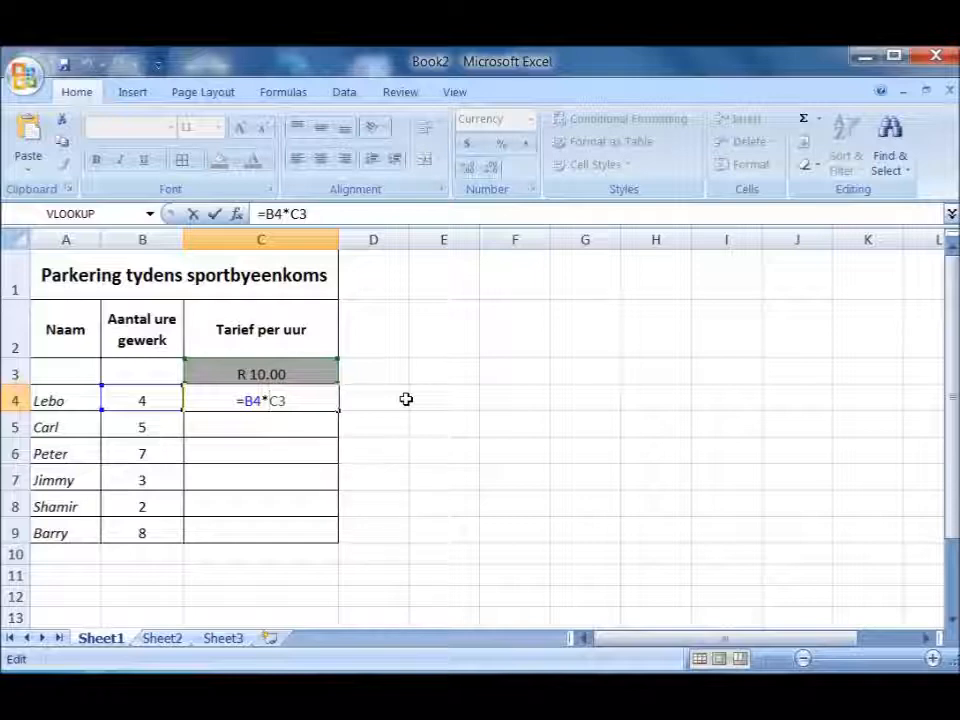
pyautogui.write('$')
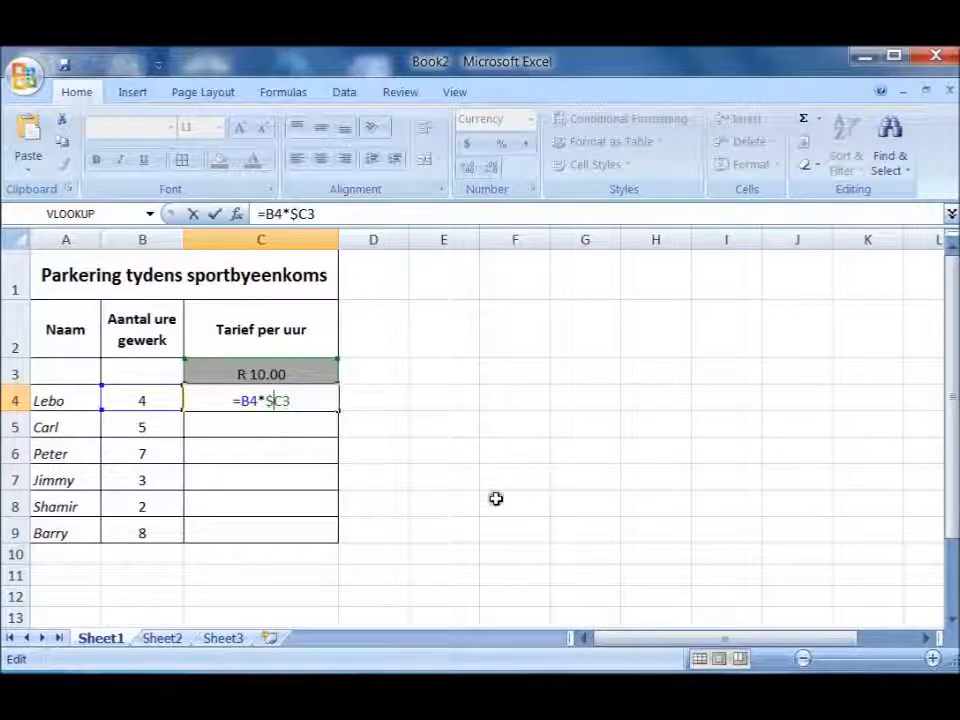
pyautogui.click(283, 400)
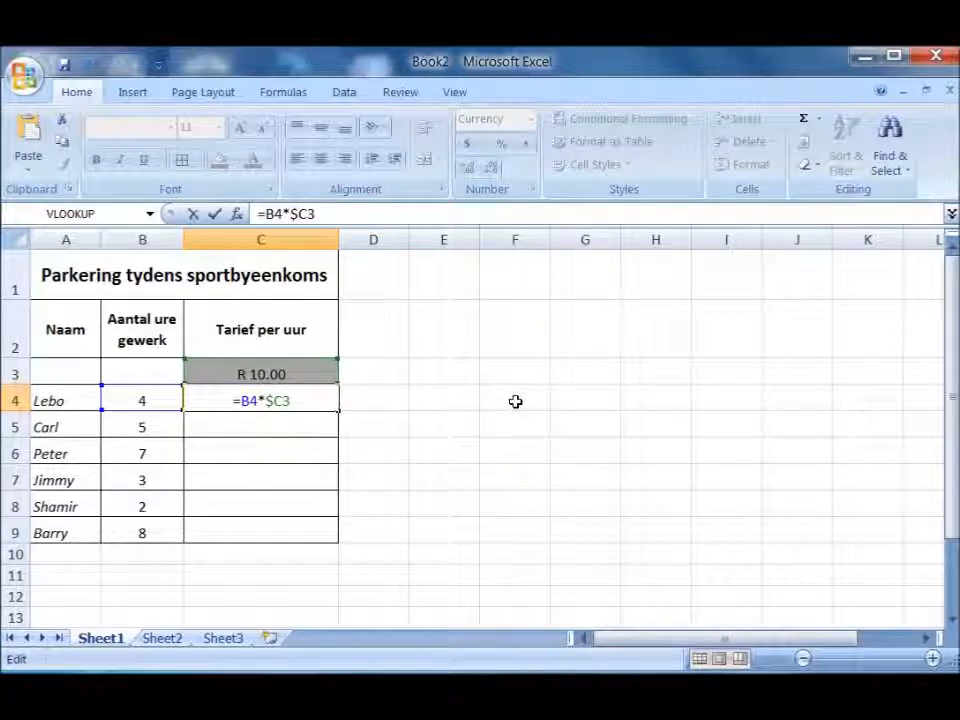
pyautogui.write('$')
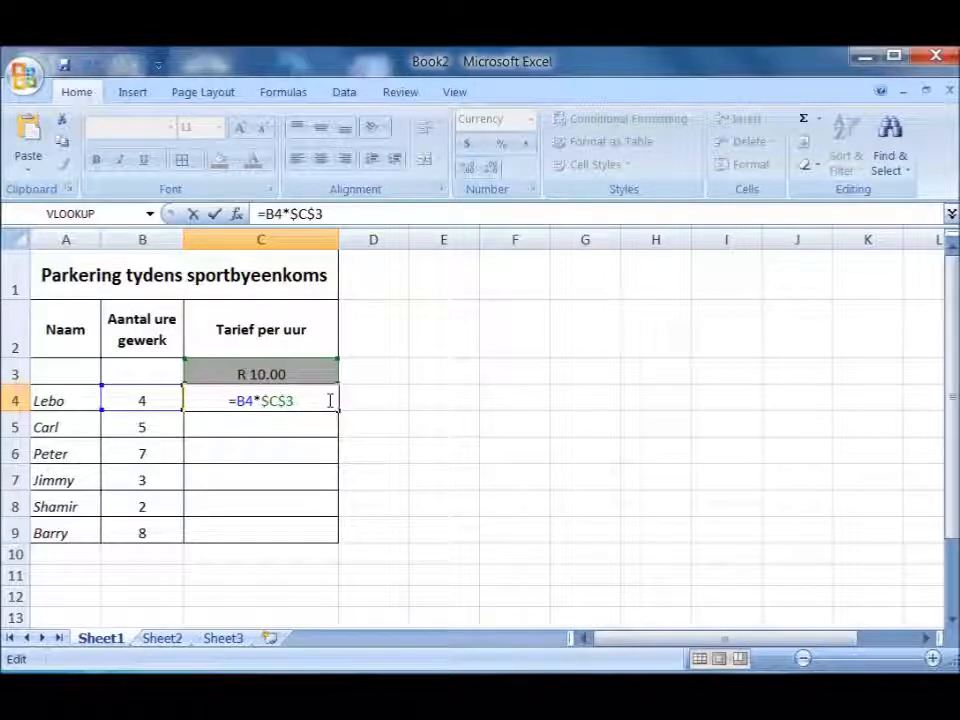
# Cycle the C3 reference in C4's formula through its relative, mixed and absolute forms, ending on $C$3
pyautogui.press('F4')
pyautogui.press('F4')
pyautogui.press('F4')
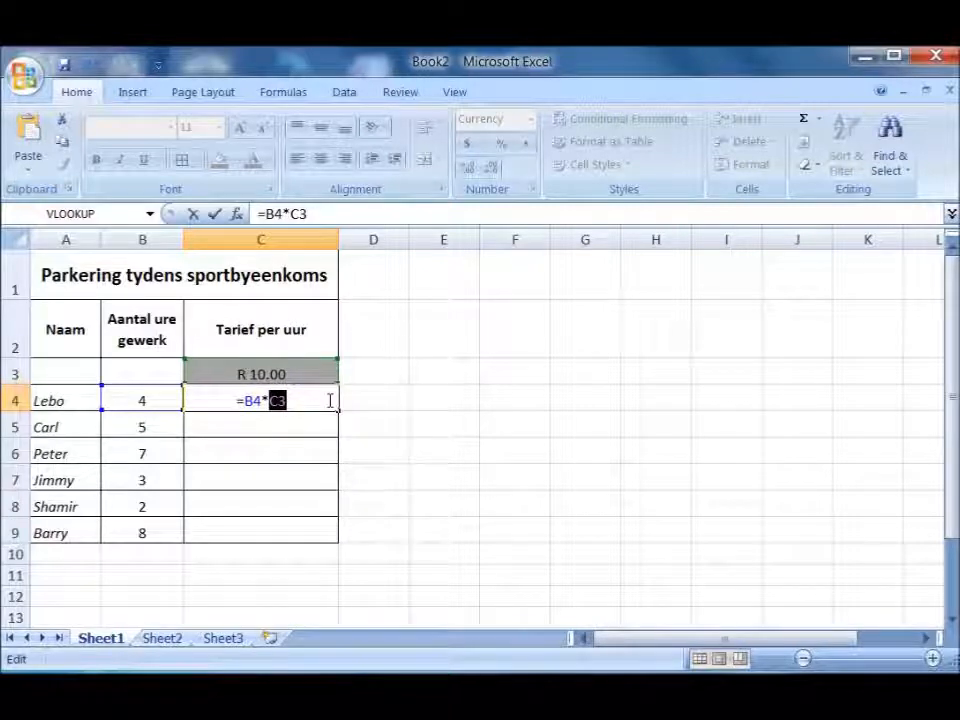
pyautogui.click(299, 400)
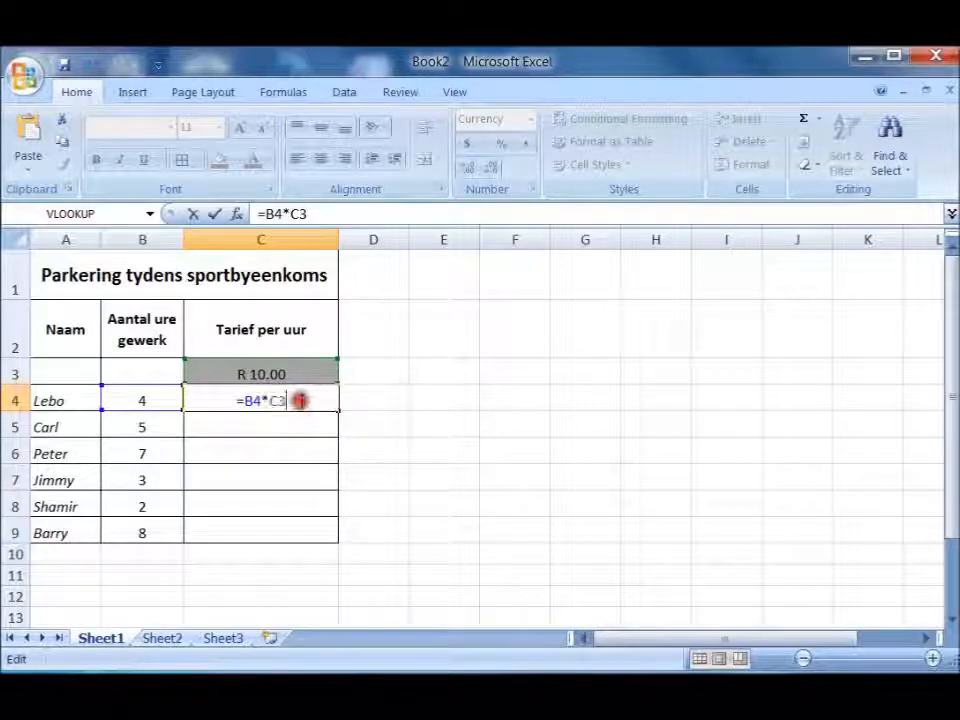
pyautogui.press('F4')
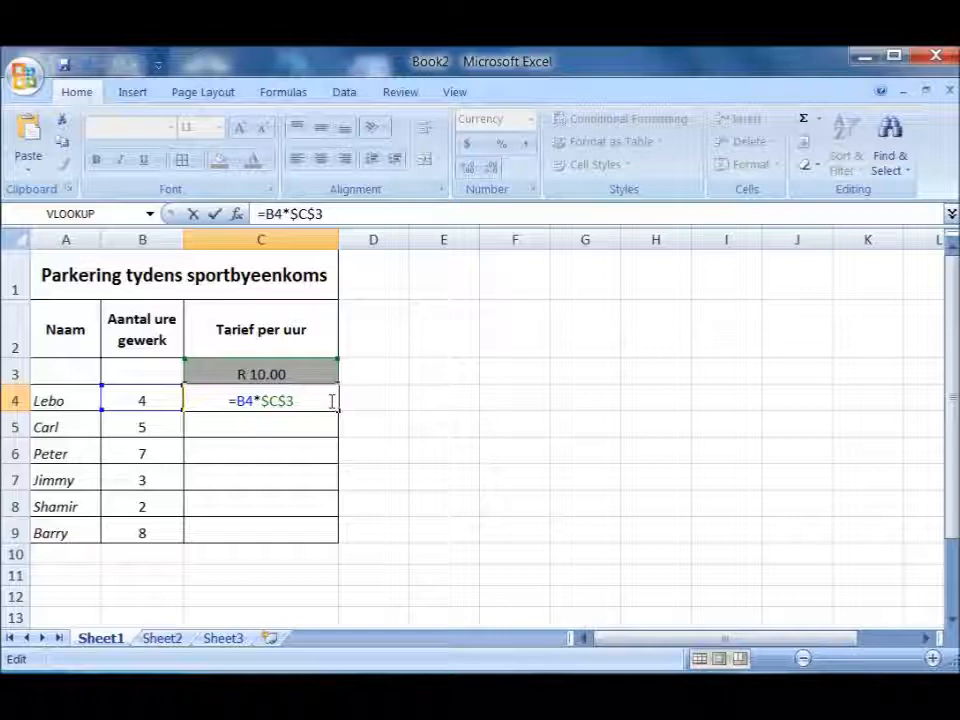
pyautogui.press('F4')
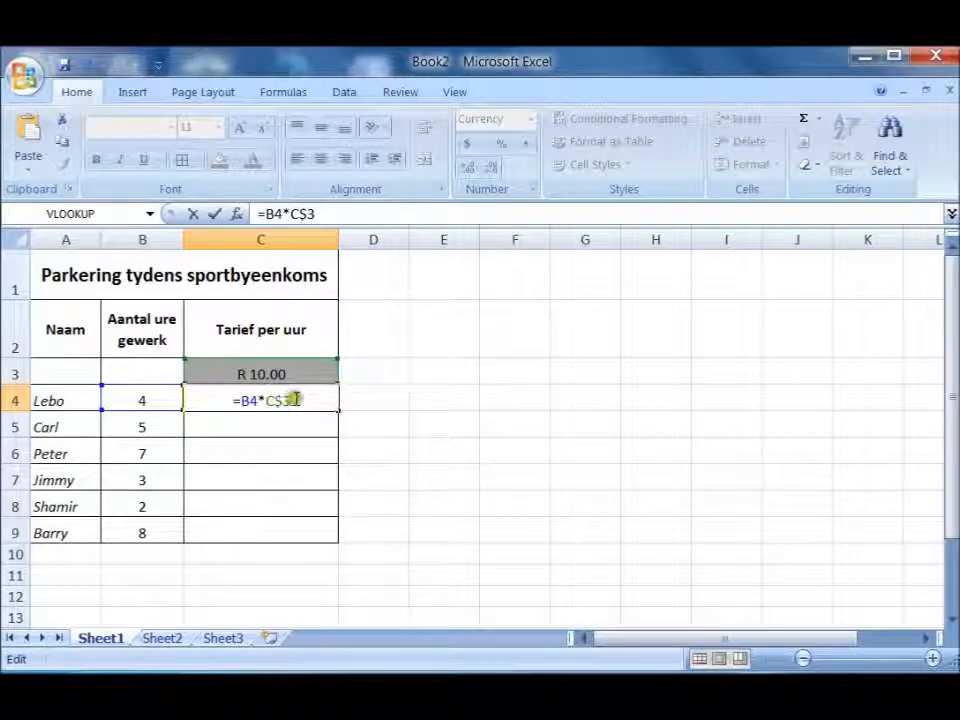
pyautogui.press('F4')
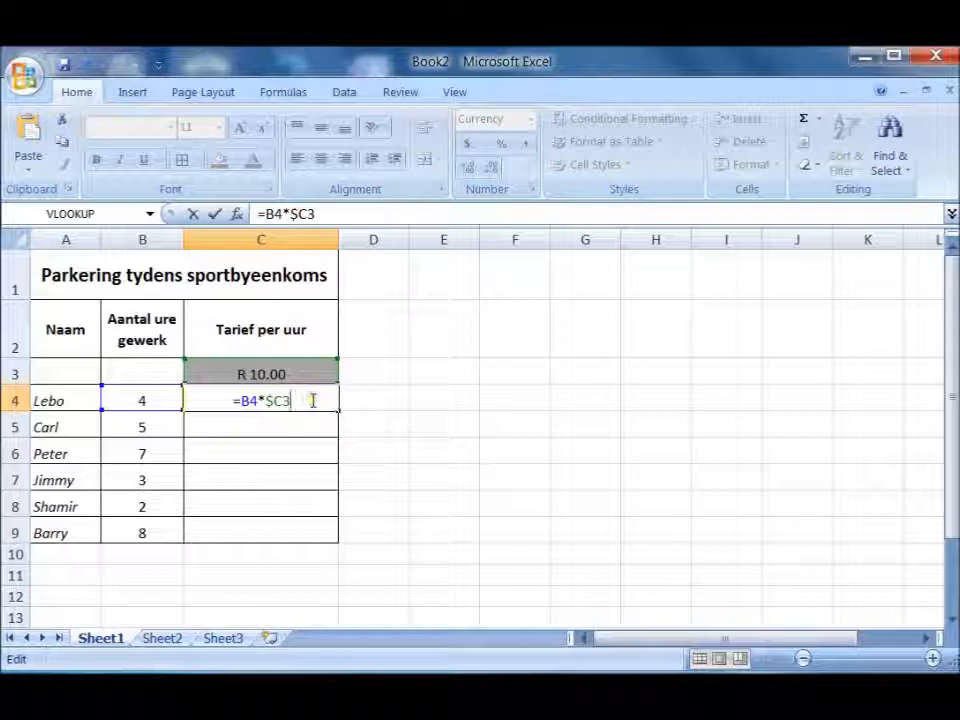
pyautogui.press('F4')
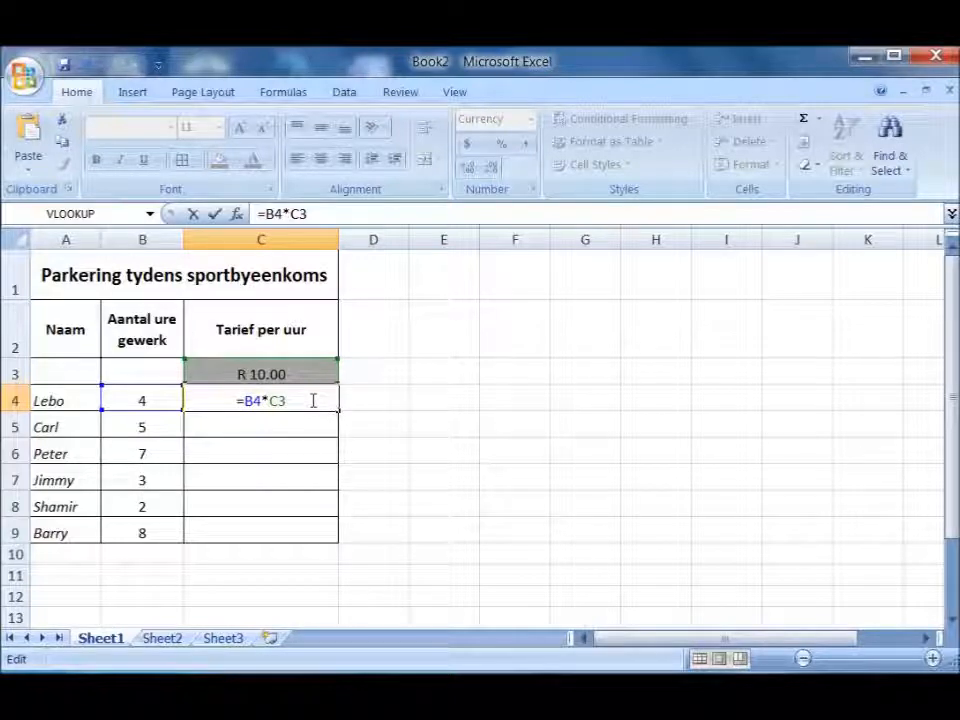
pyautogui.press('F4')
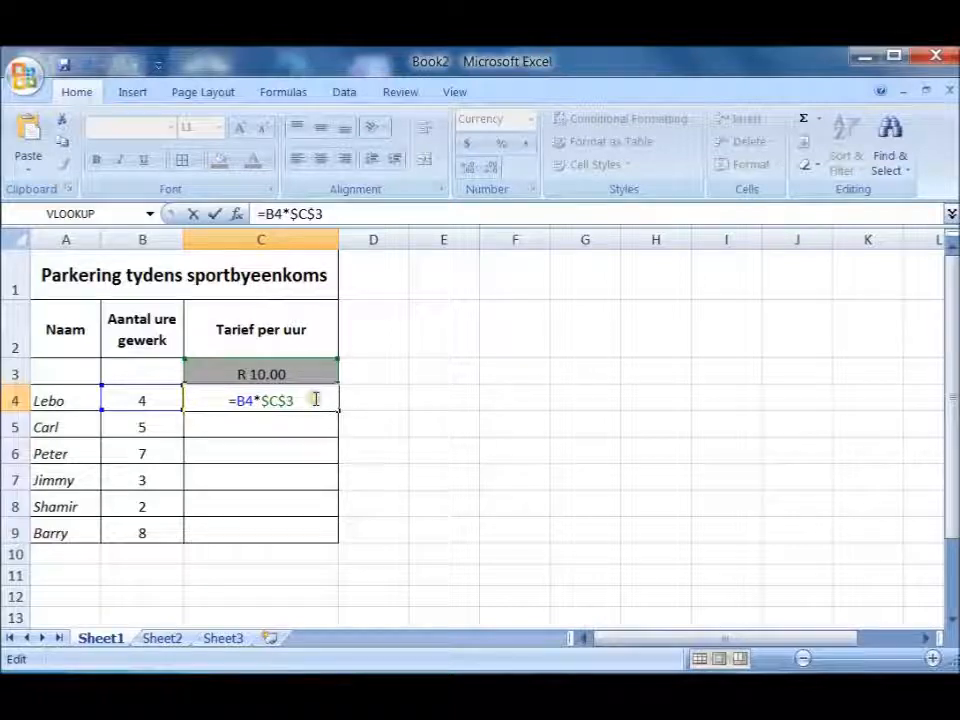
# Confirm the formula in C4, fill it down to C9, and inspect the copied formulas in C5 to C8
pyautogui.press('Return')
pyautogui.click(315, 400)
pyautogui.moveTo(342, 408); pyautogui.dragTo(327, 528)
pyautogui.click(287, 427)
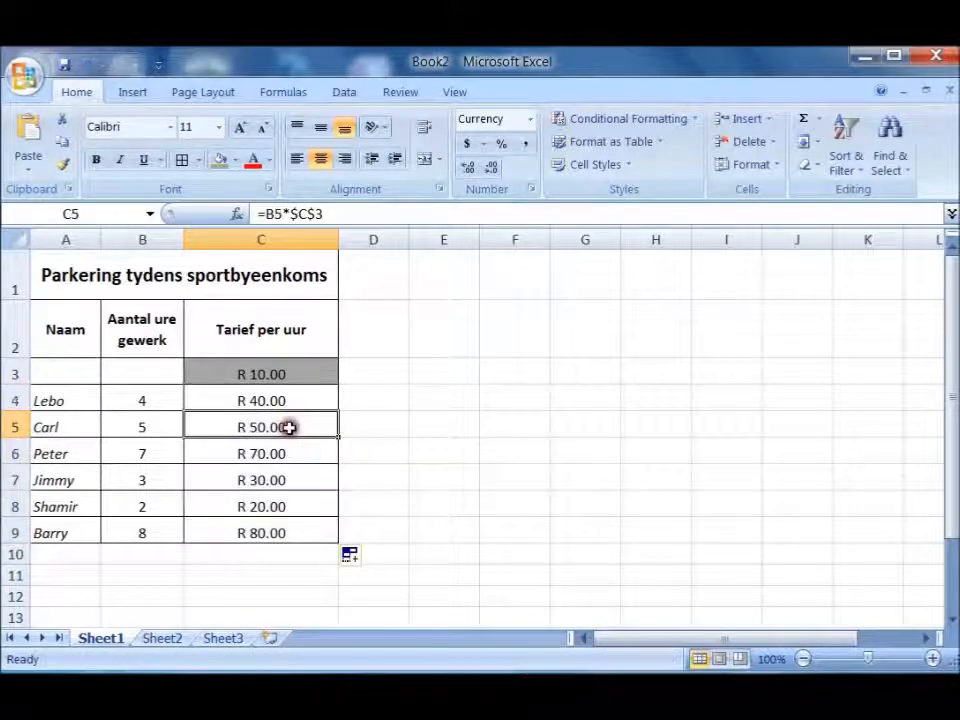
pyautogui.click(287, 453)
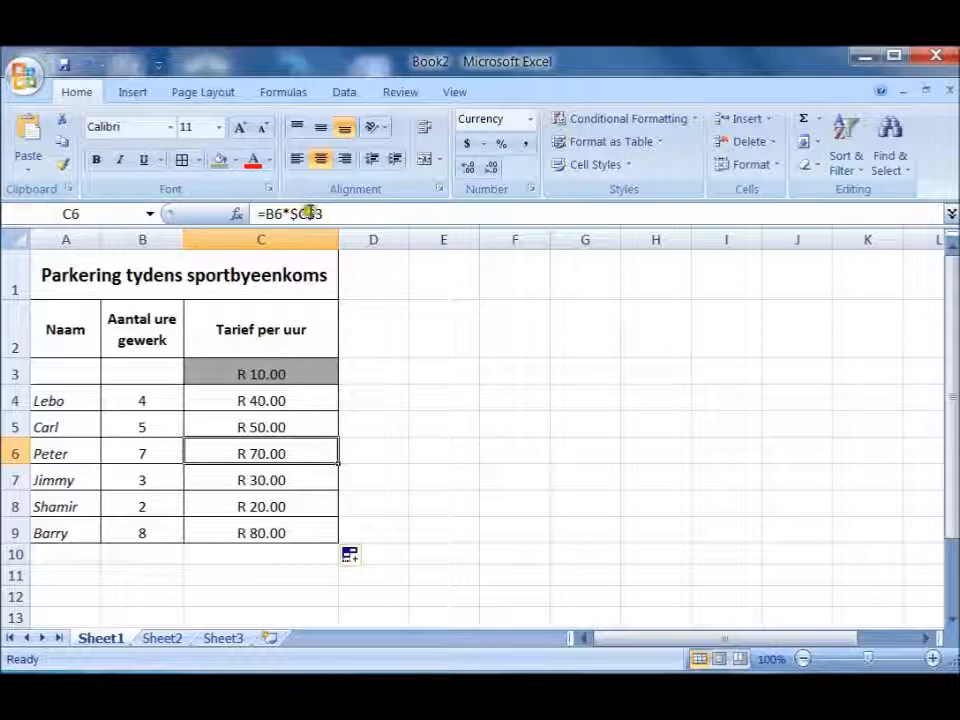
pyautogui.click(301, 481)
pyautogui.click(302, 507)
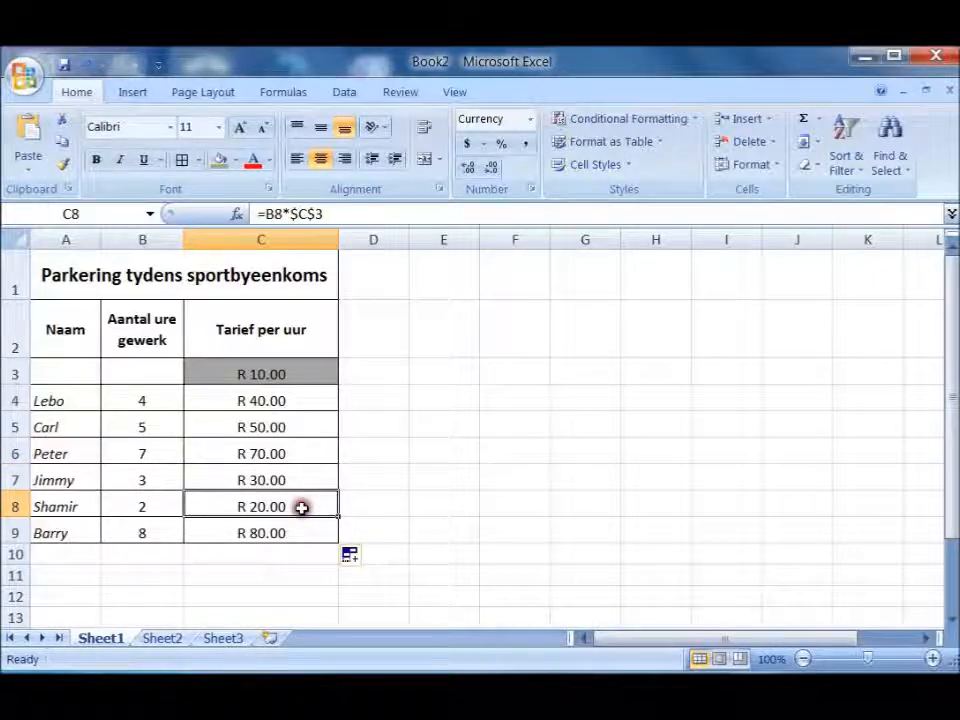
# Inspect the copied formula in C9 and display the sheet's formulas instead of their values
pyautogui.click(301, 533)
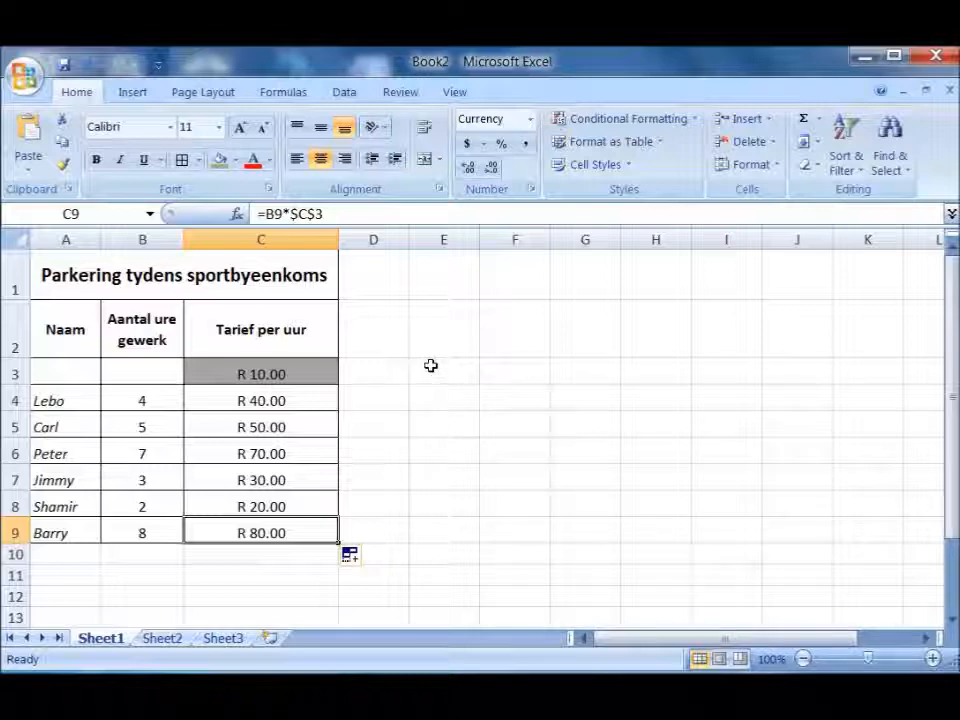
pyautogui.click(430, 367)
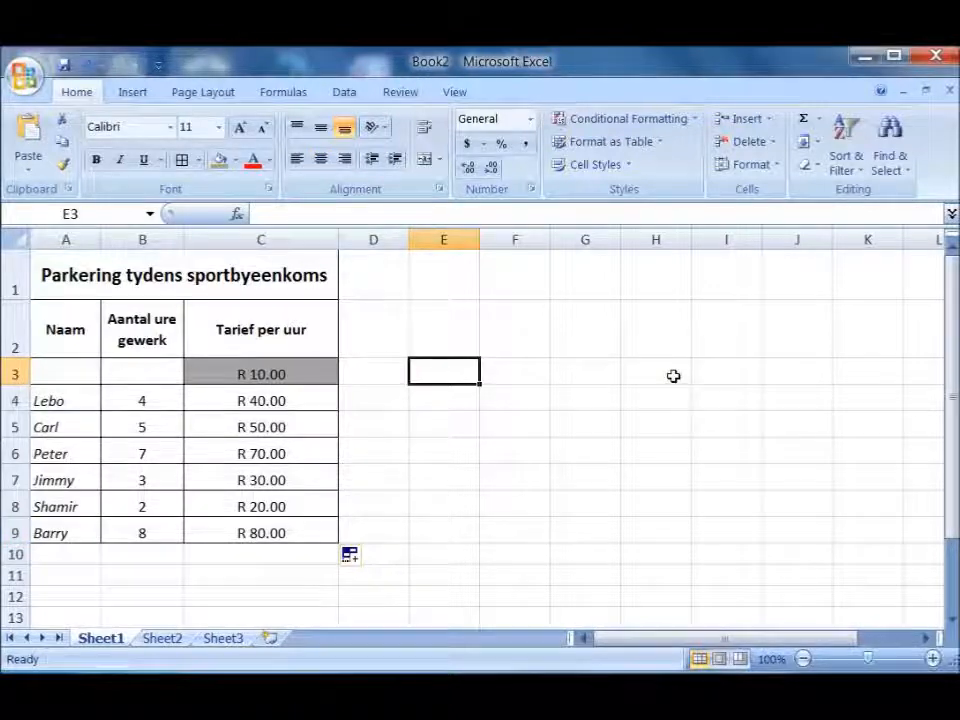
pyautogui.hotkey('ctrl', '`')
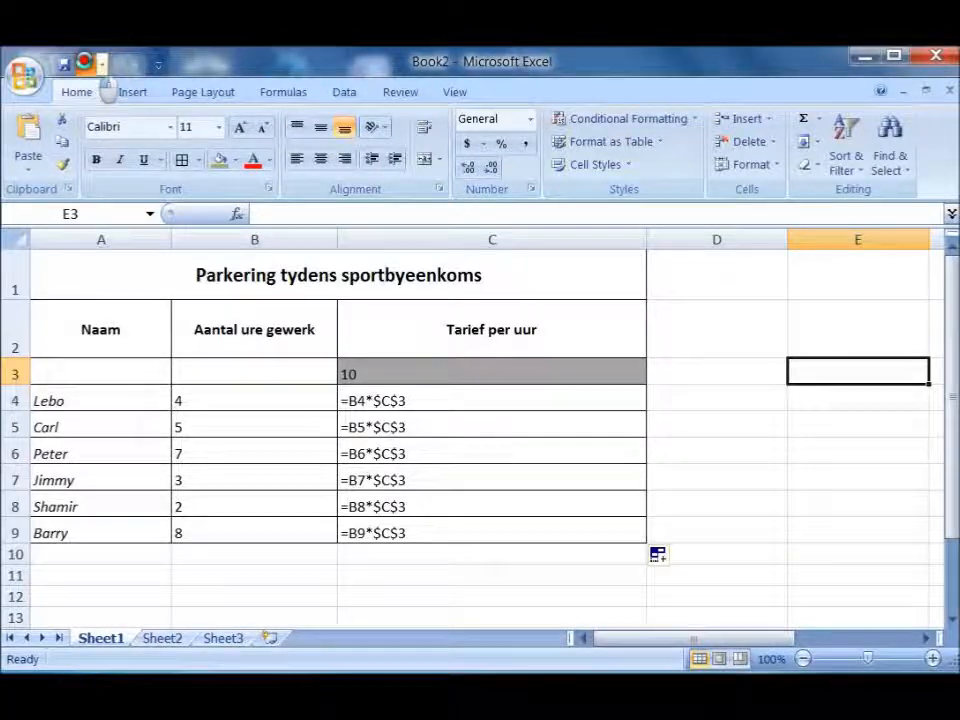
# Undo and redo the fill of C4's formula down to C9, and return the sheet to displaying values
pyautogui.click(87, 62)
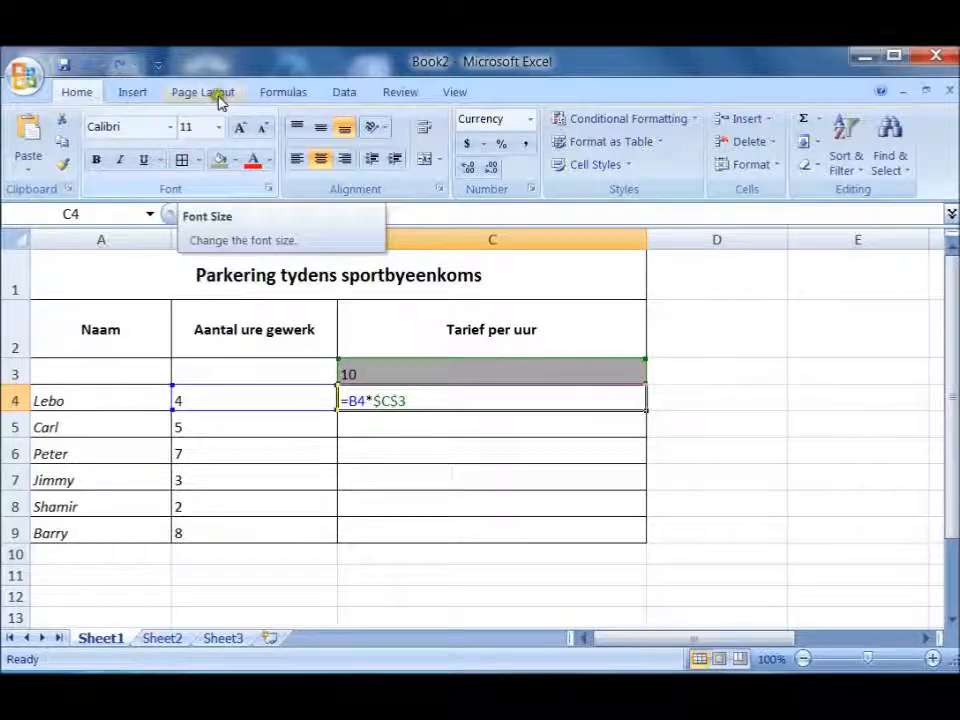
pyautogui.click(121, 65)
pyautogui.hotkey('ctrl', '`')
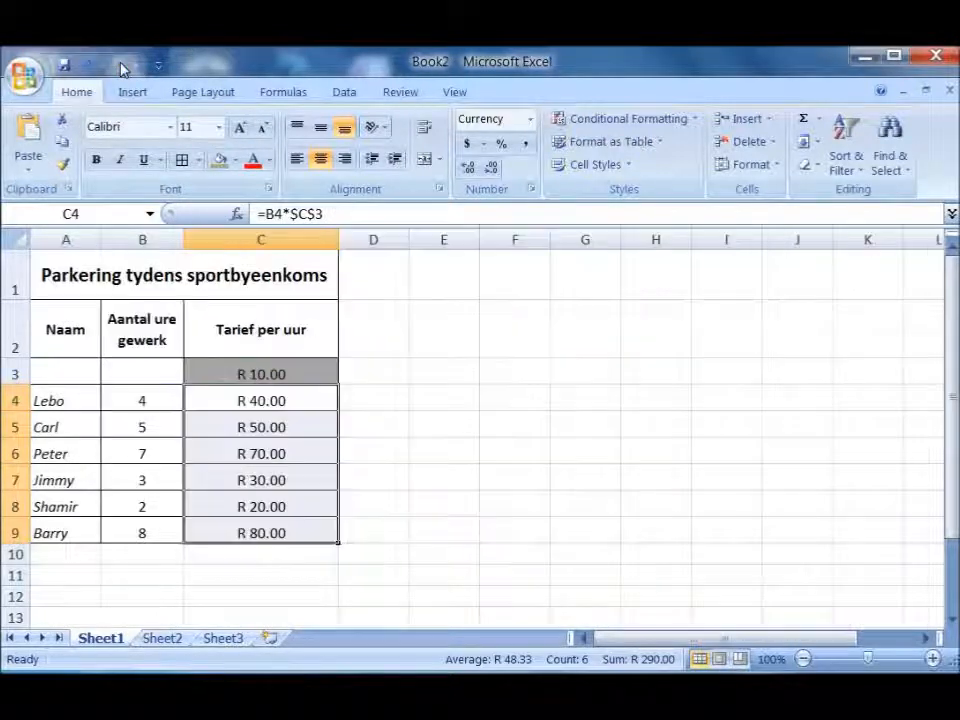
# Enter a tilde (~) in cell E3
pyautogui.click(440, 370)
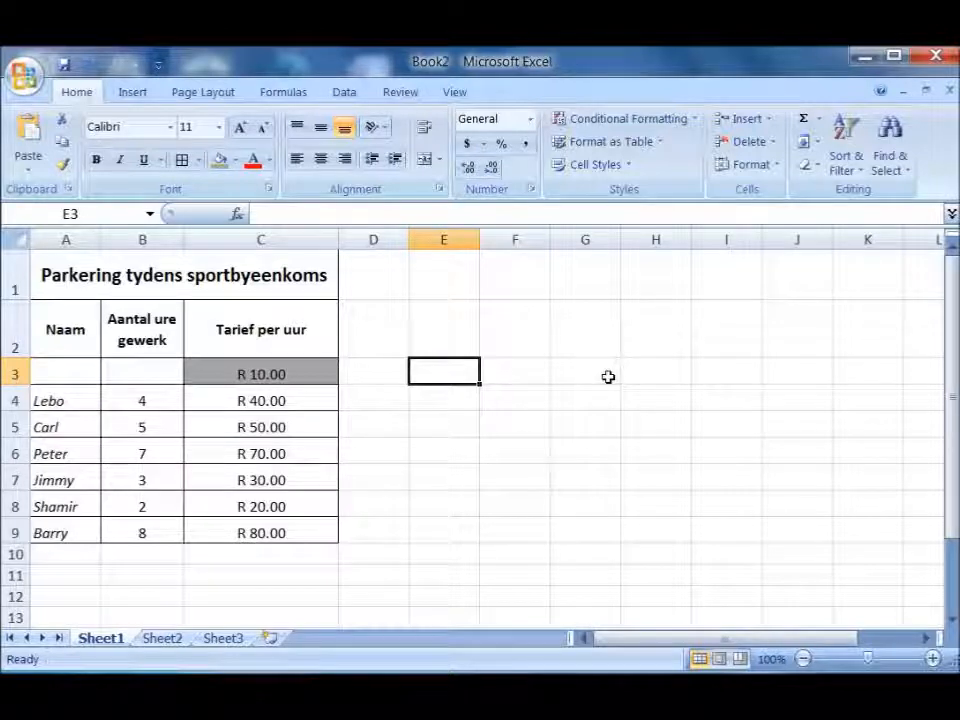
pyautogui.write('`')
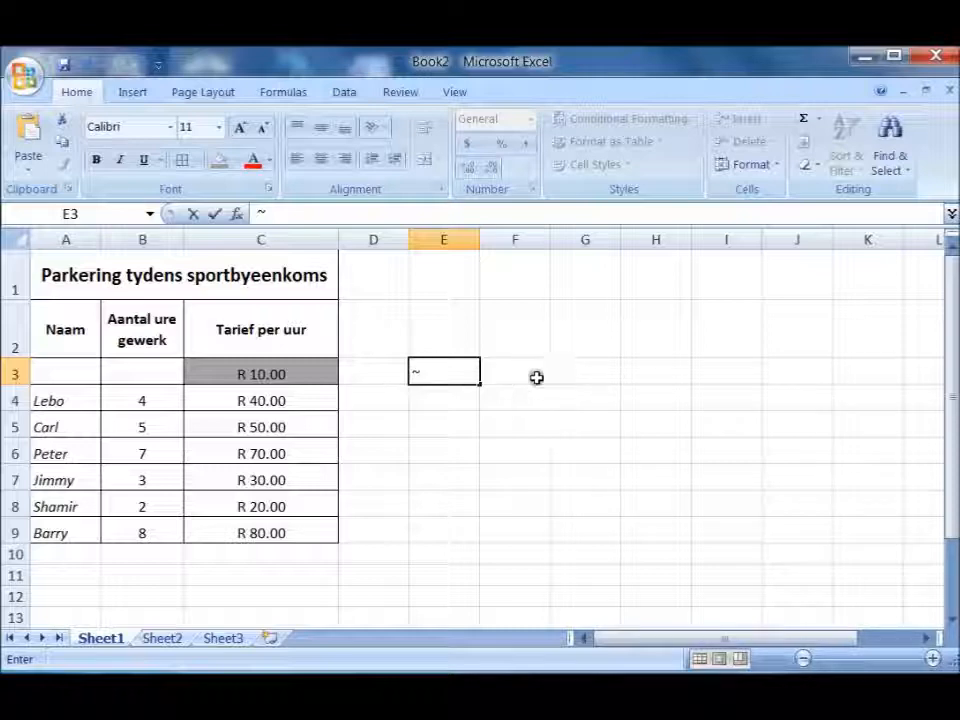
pyautogui.click(587, 423)
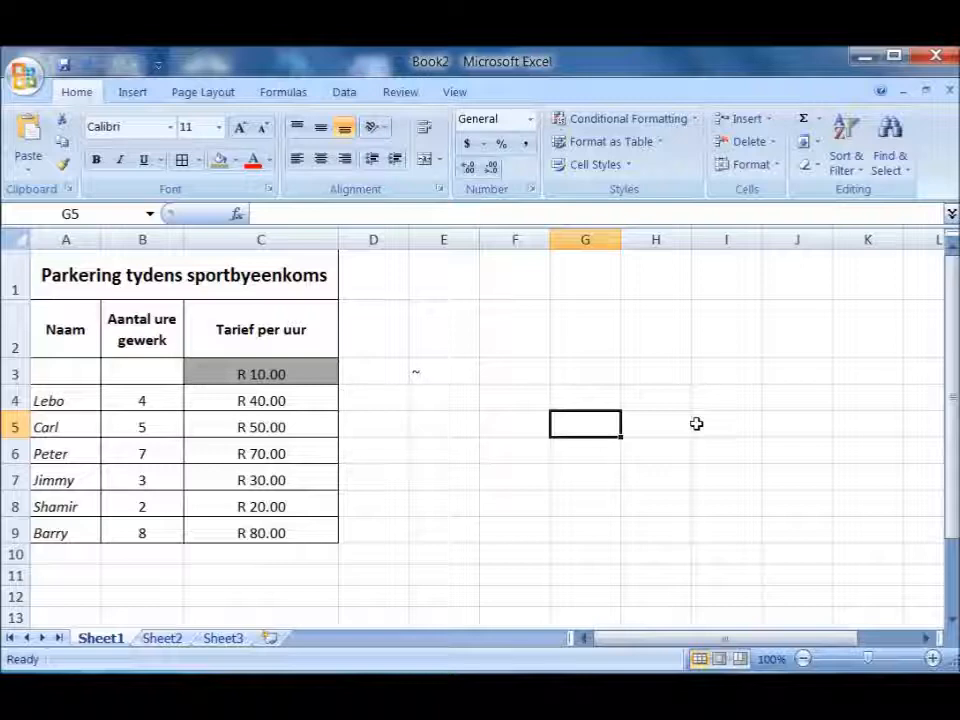
# Toggle the sheet between formulas and values, examine the cell references in C4's formula, and end with formulas displayed
pyautogui.hotkey('ctrl', '`')
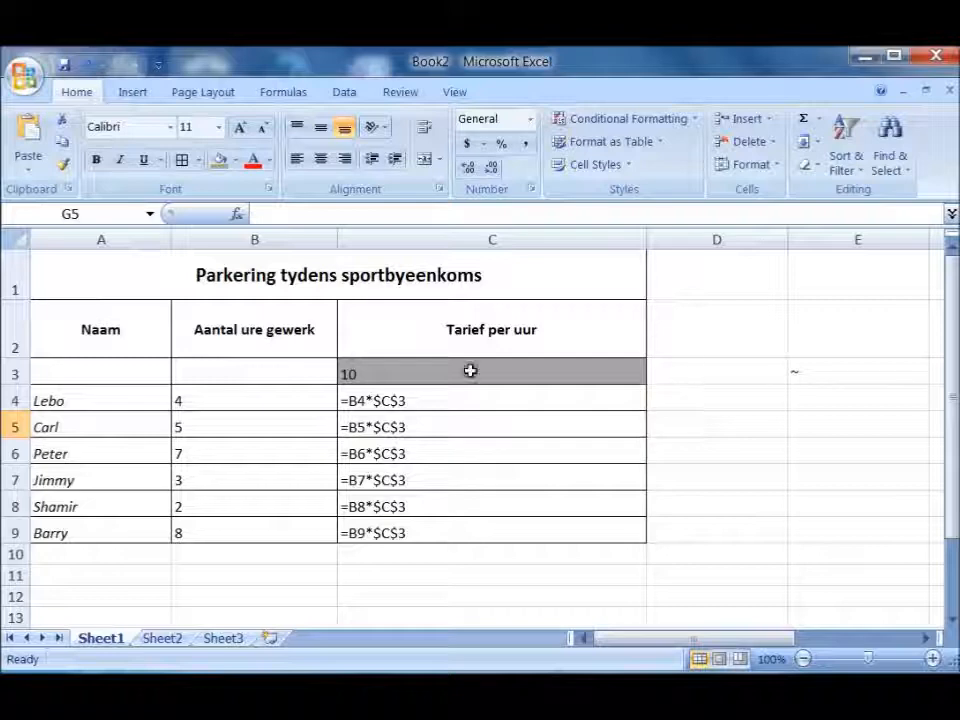
pyautogui.click(459, 403)
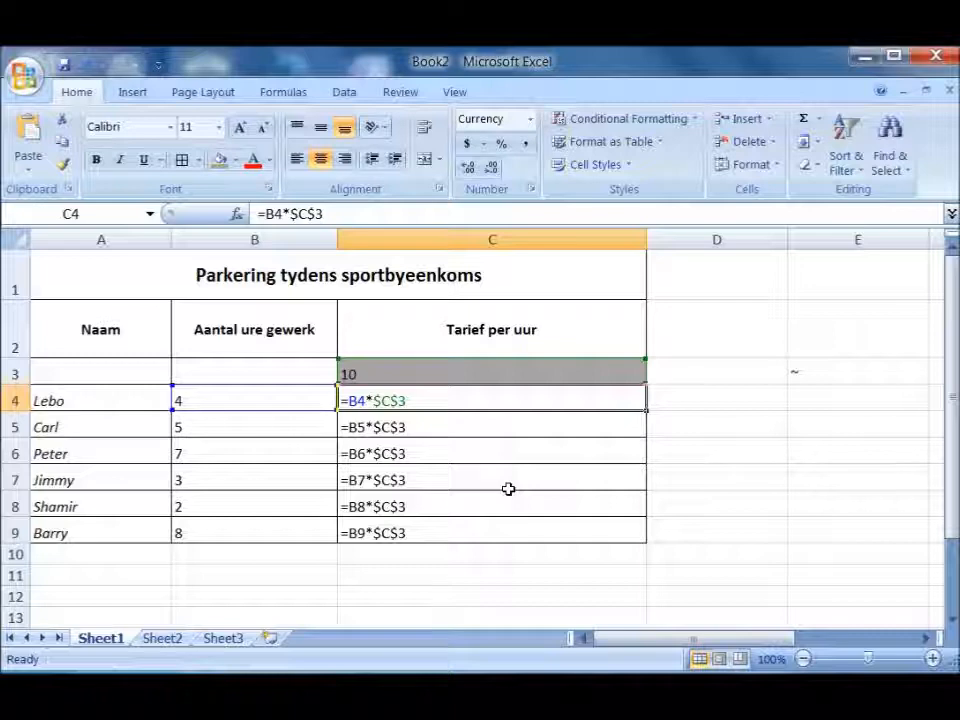
pyautogui.hotkey('ctrl', '`')
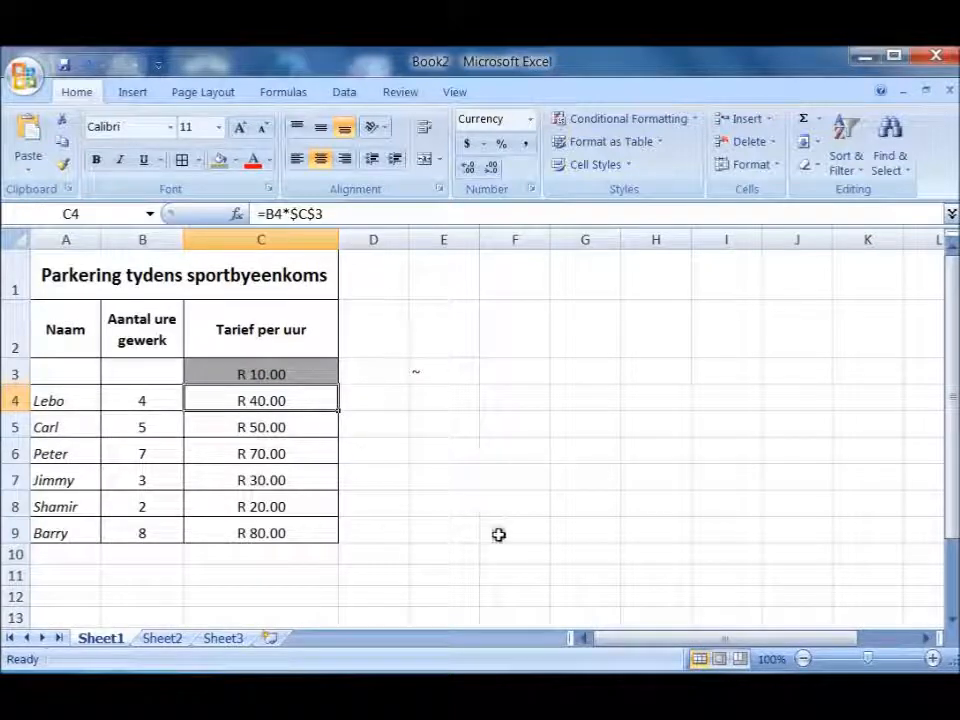
pyautogui.hotkey('ctrl', '`')
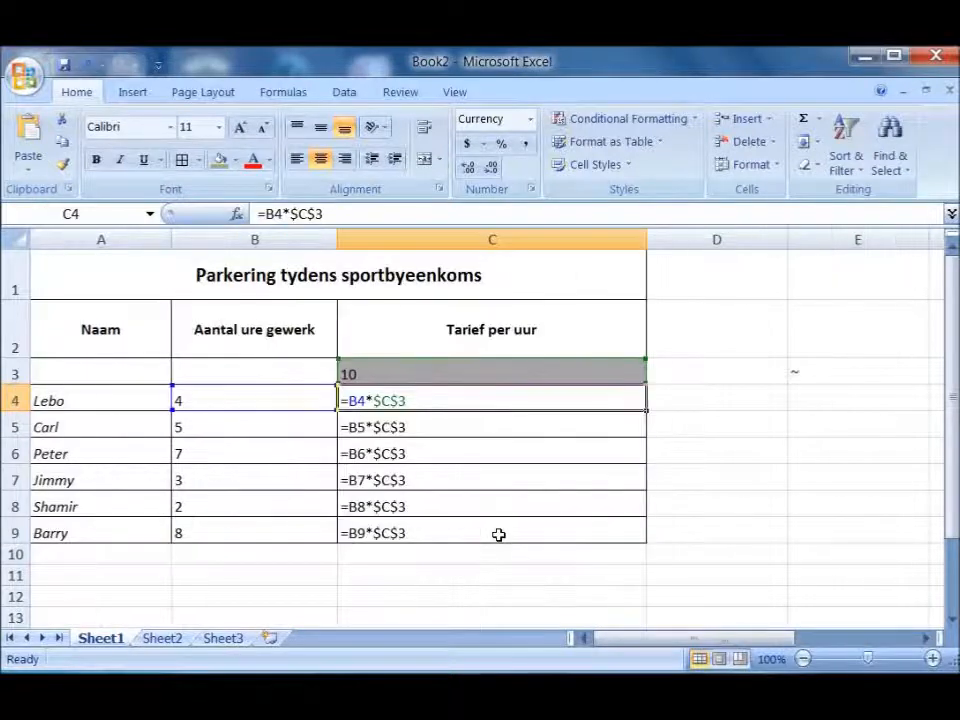